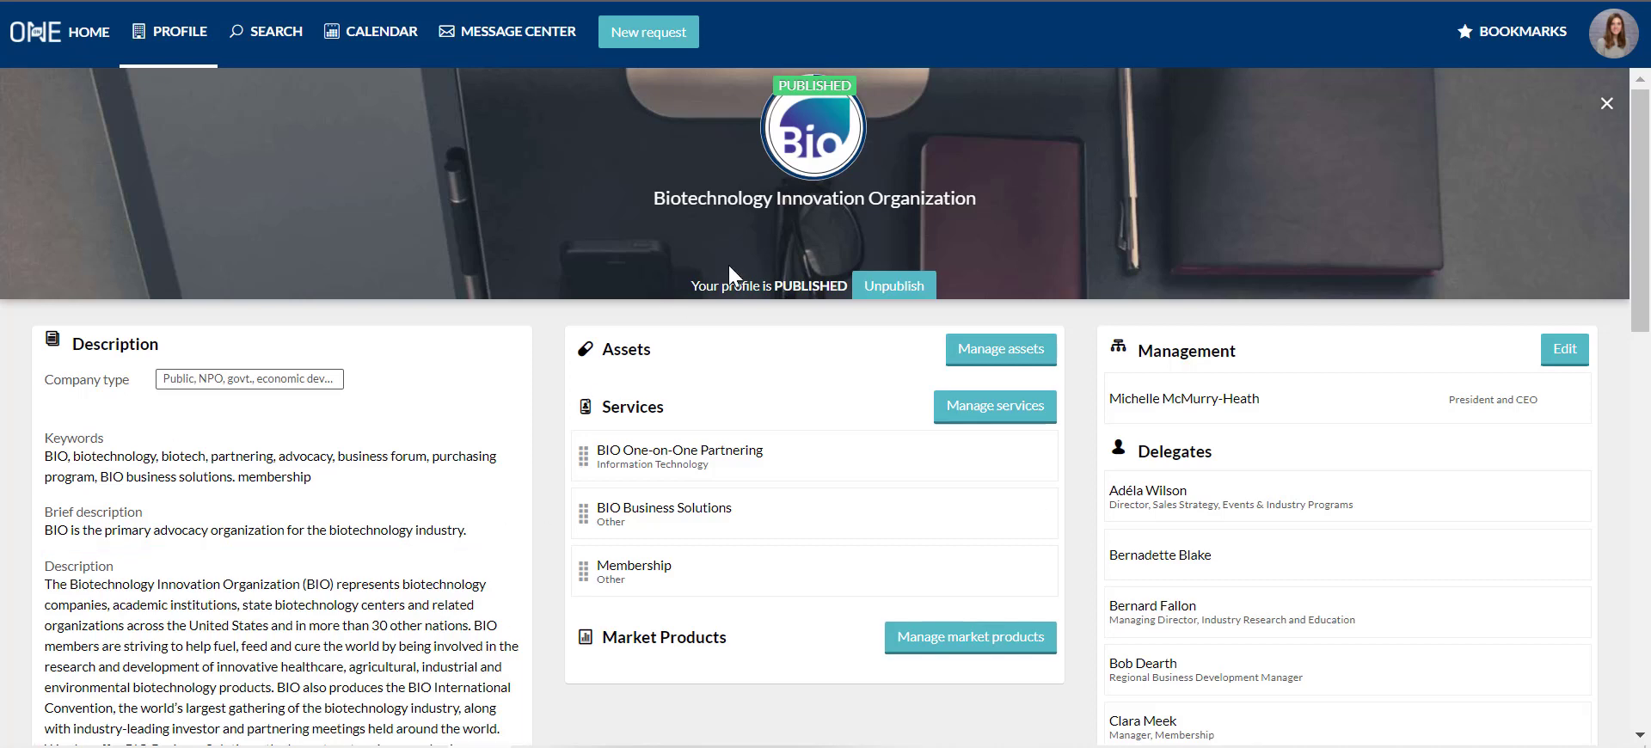
# - Open the company logo editor and the account options, closing both without changes
pyautogui.click(813, 137)
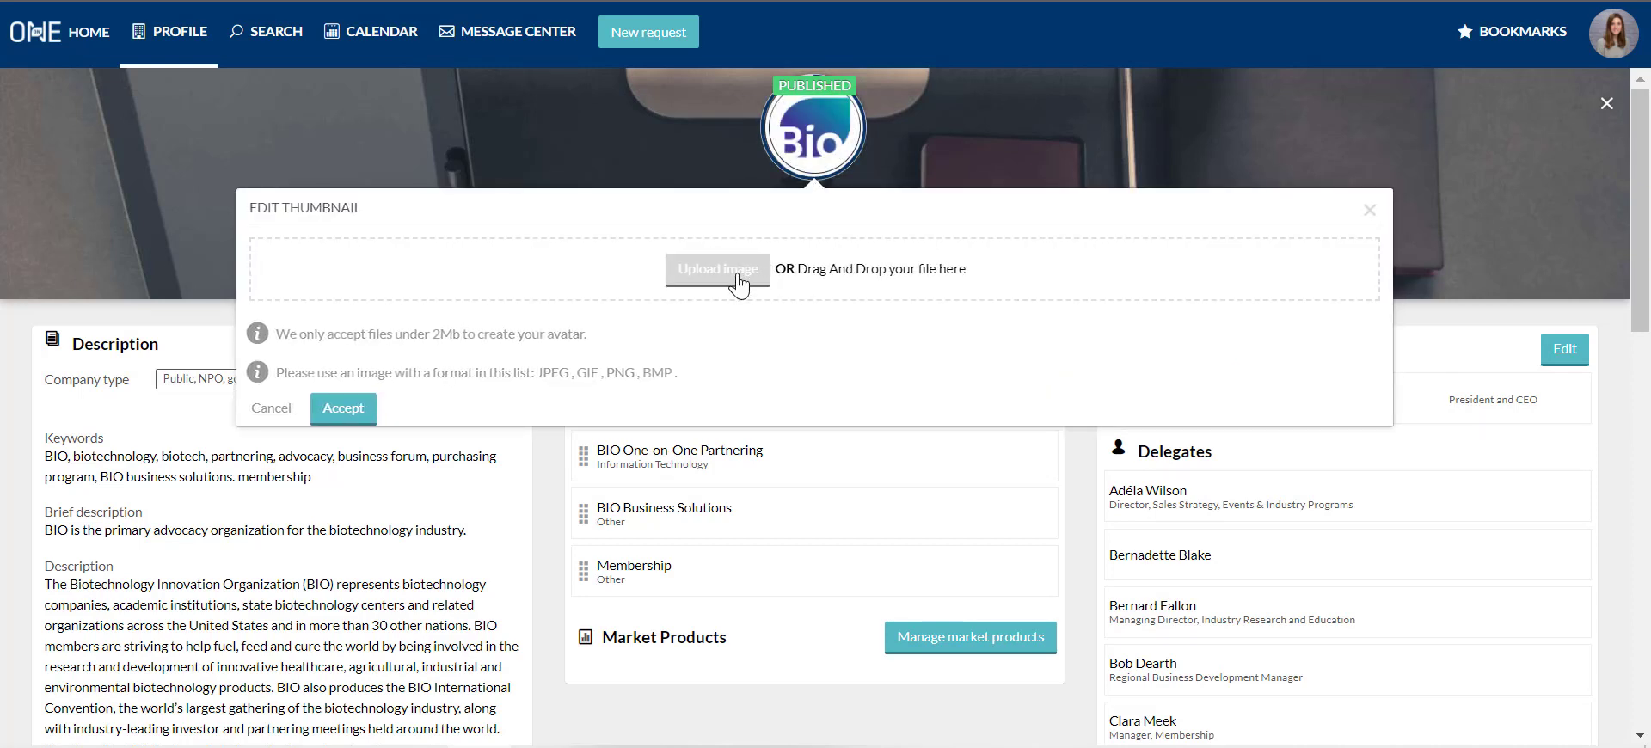
pyautogui.click(269, 409)
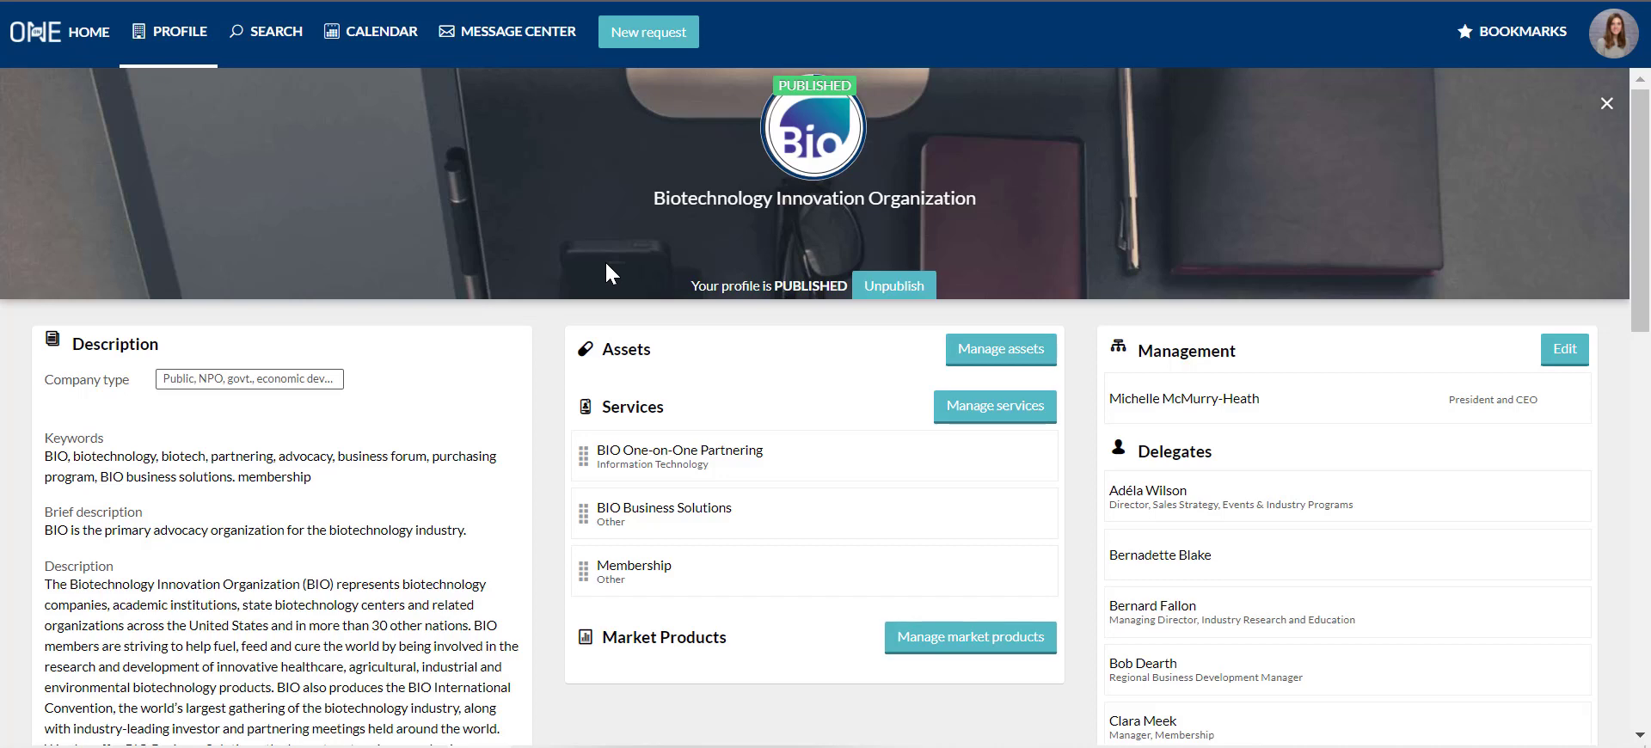
pyautogui.click(1617, 47)
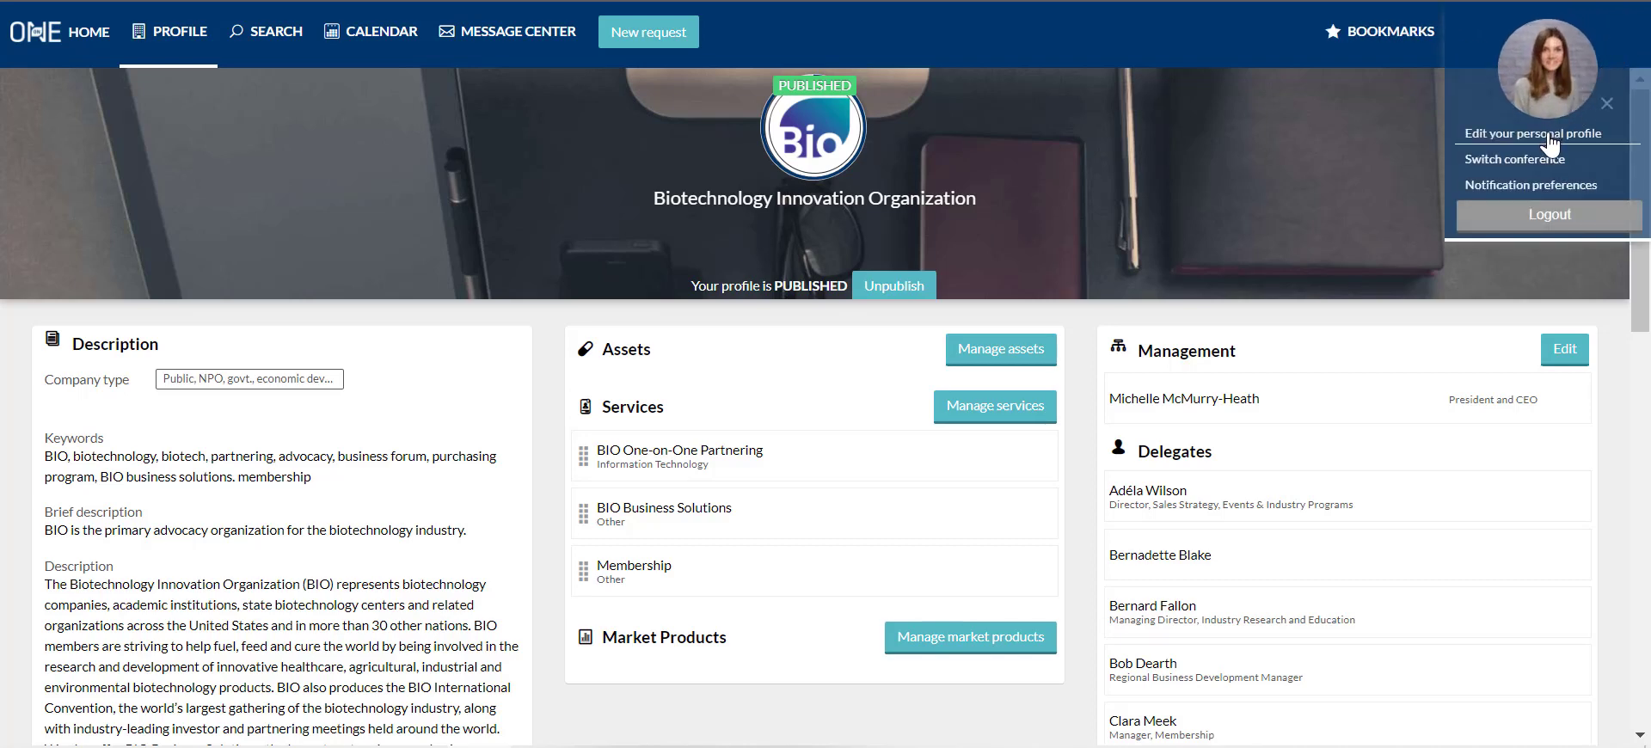
pyautogui.click(1338, 188)
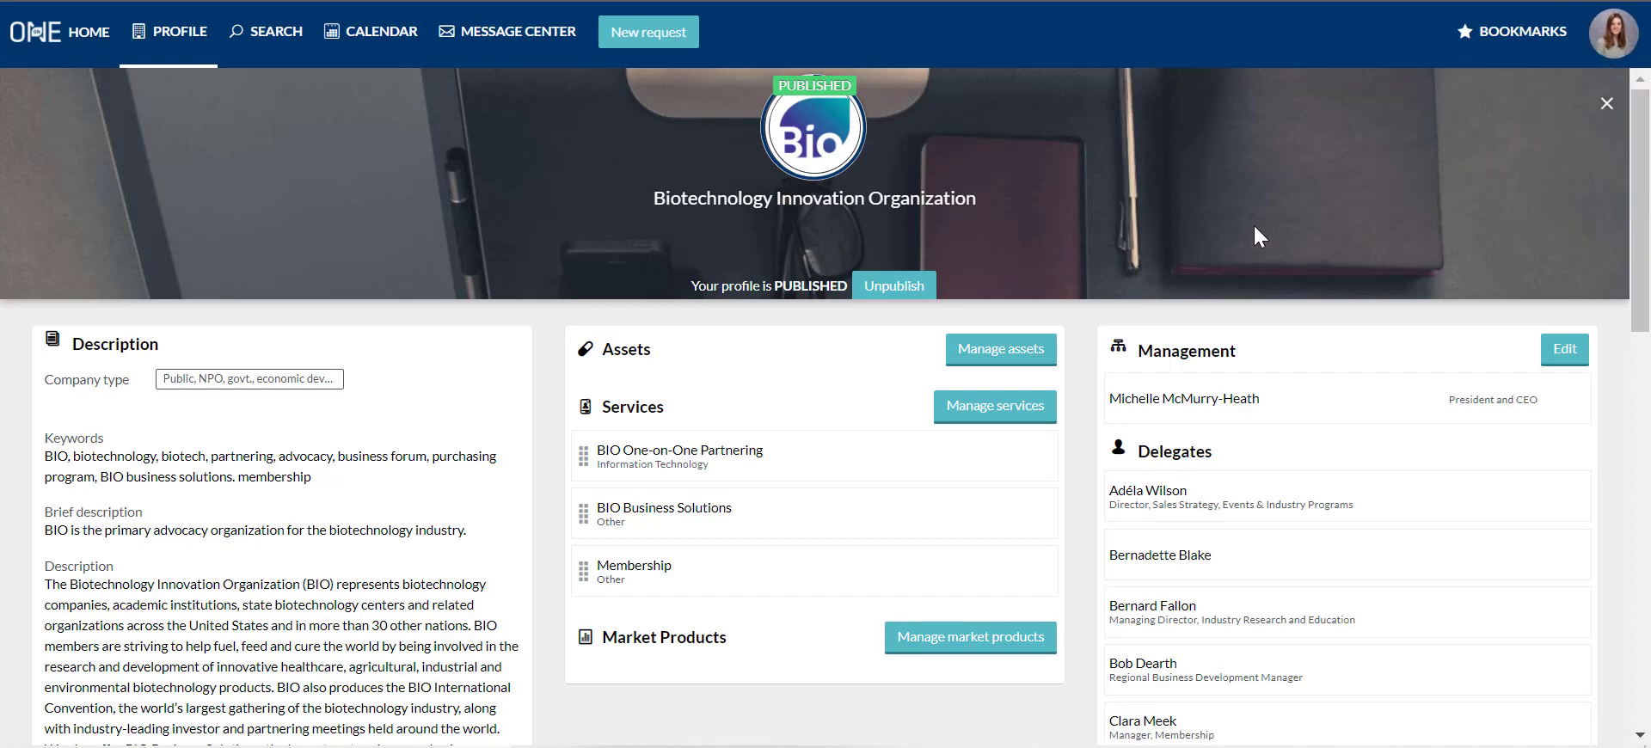
# - Unpublish the company profile, then publish it again
pyautogui.click(891, 291)
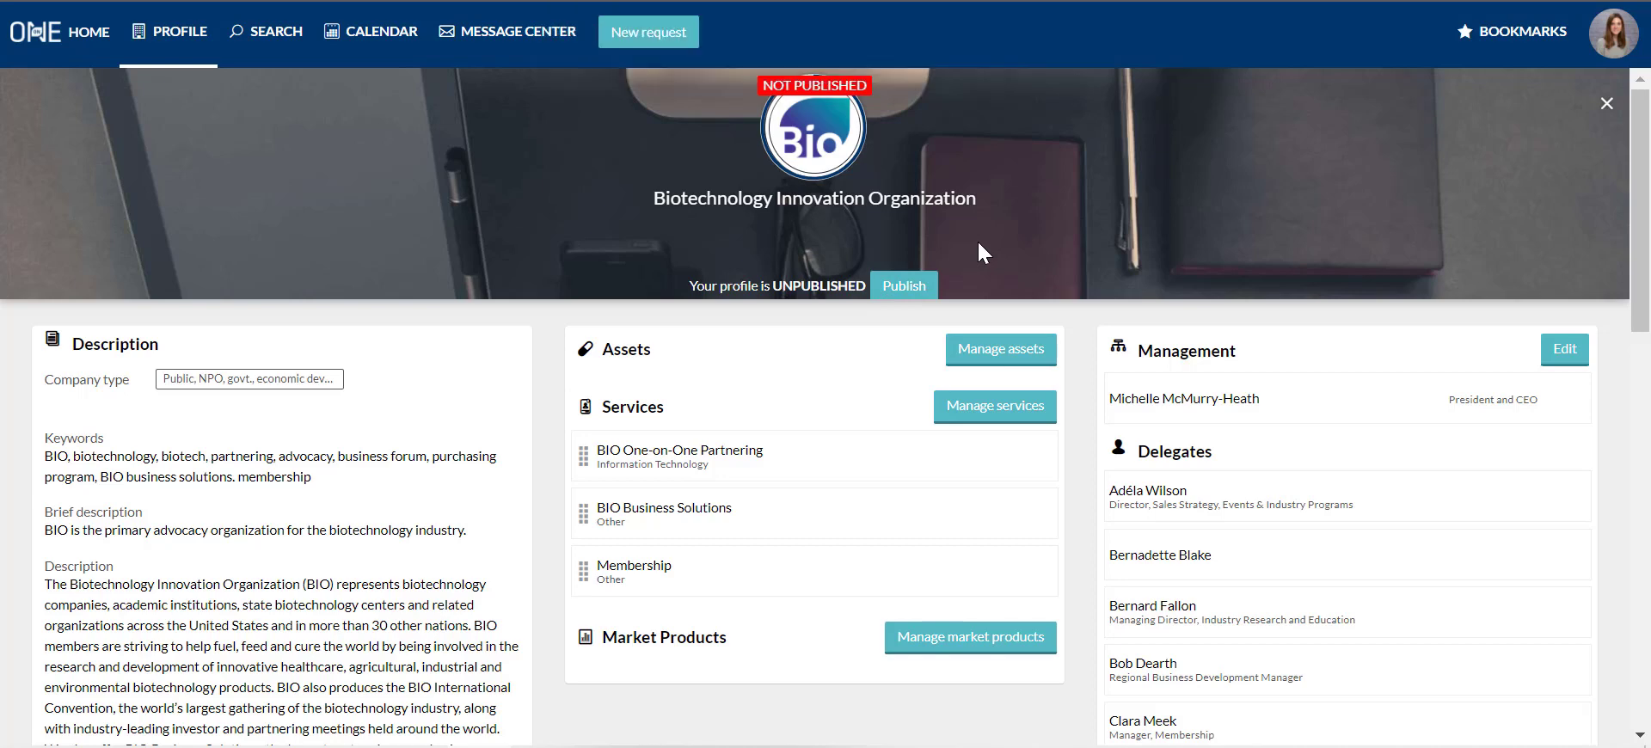
pyautogui.click(910, 288)
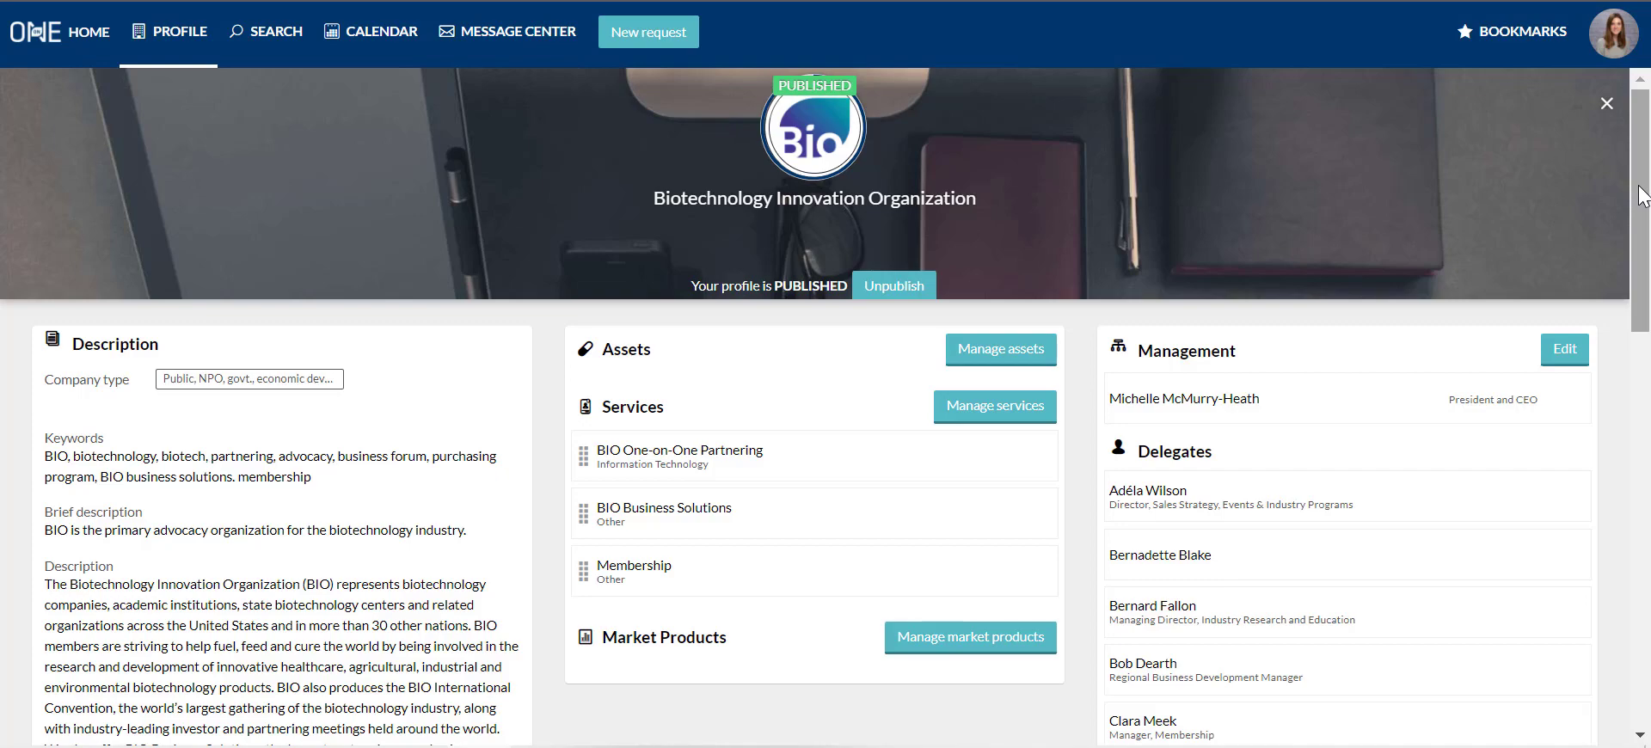
pyautogui.scroll(-2, 1643, 211)
pyautogui.moveTo(1643, 210); pyautogui.dragTo(1649, 262)
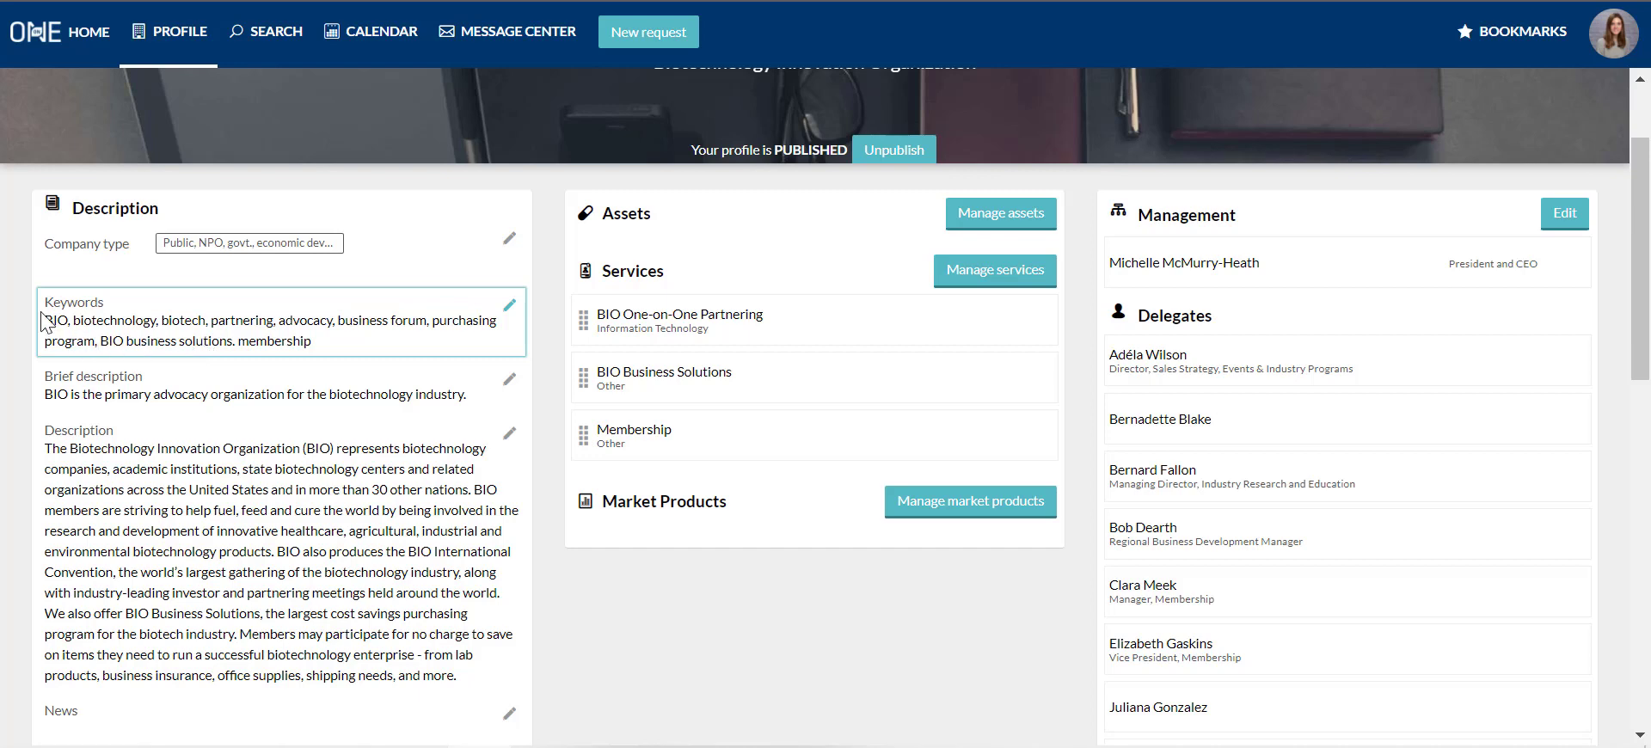
# - Review the Company type and Brief description fields, leaving both unchanged
pyautogui.click(129, 272)
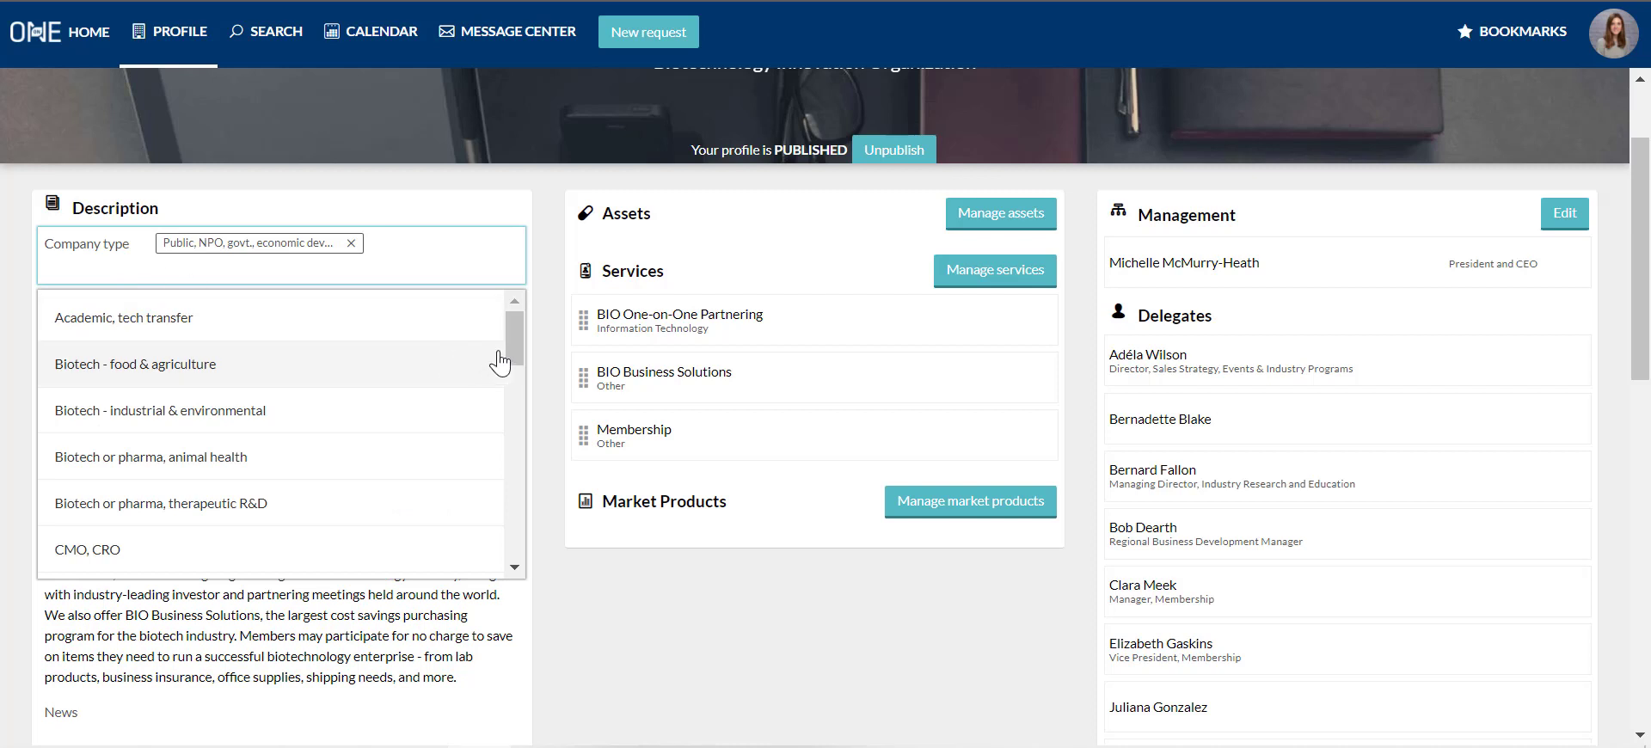
pyautogui.moveTo(516, 339); pyautogui.dragTo(529, 523)
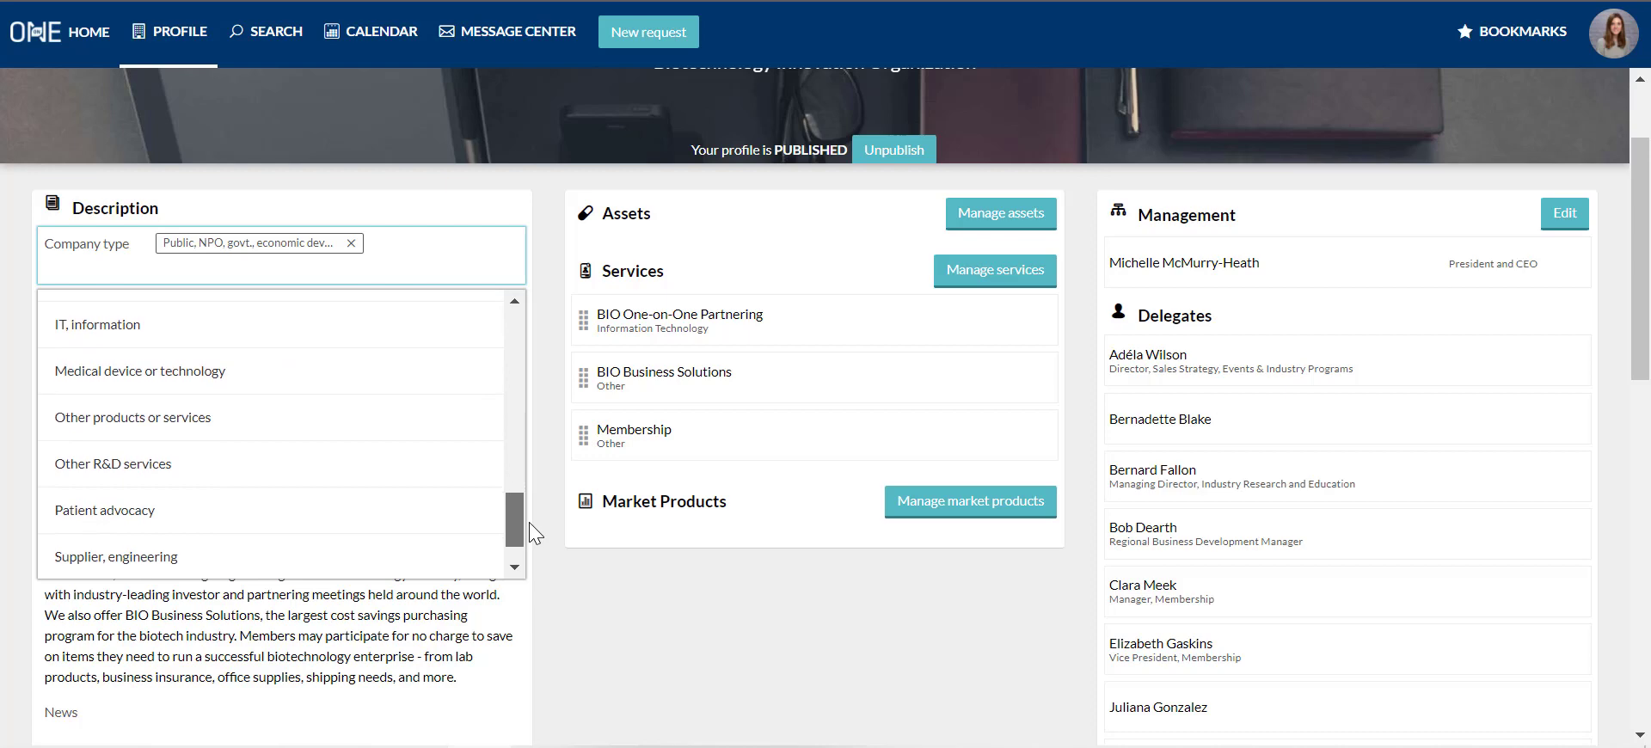
pyautogui.click(641, 596)
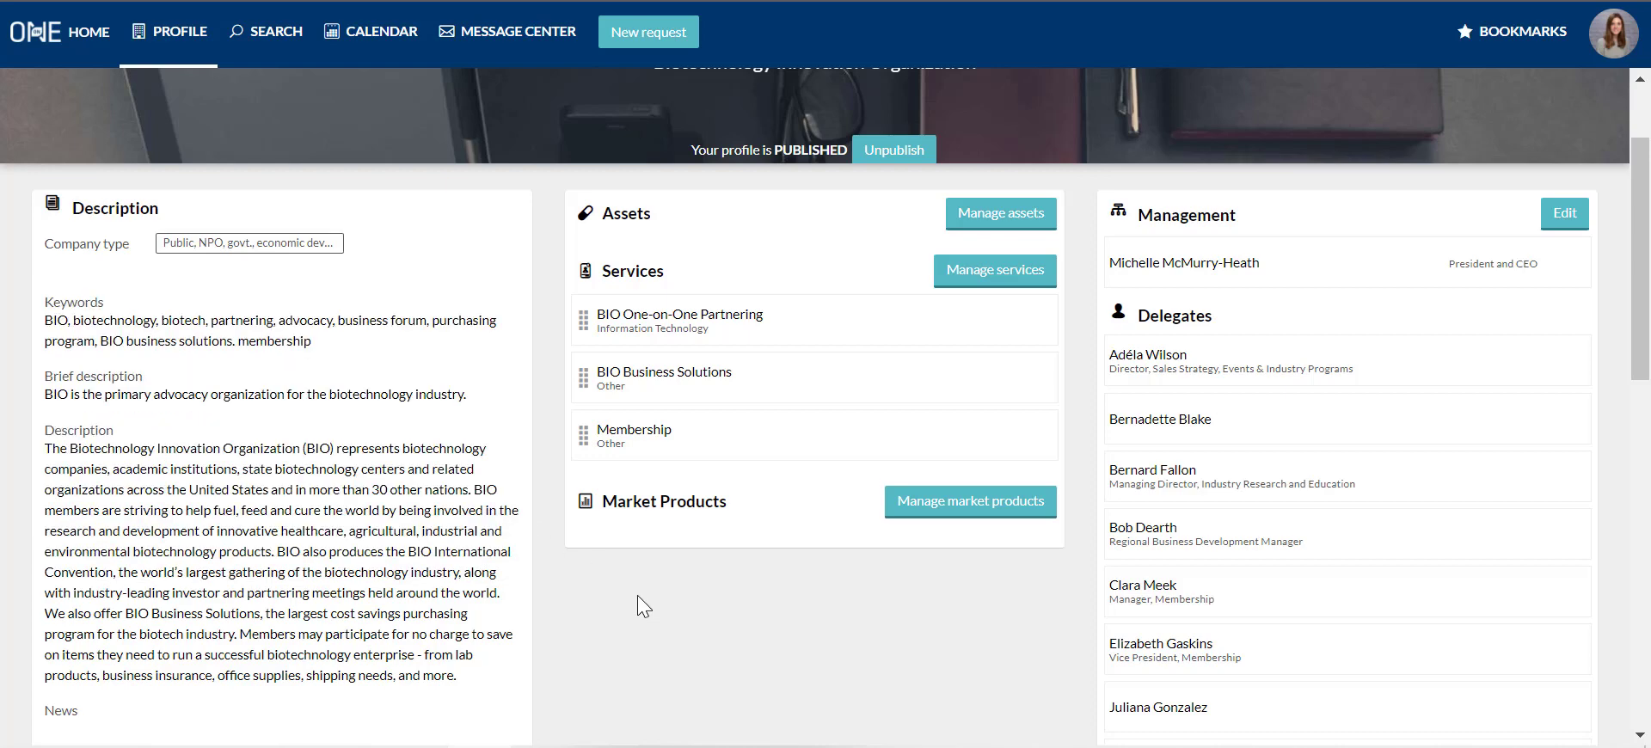
pyautogui.click(387, 397)
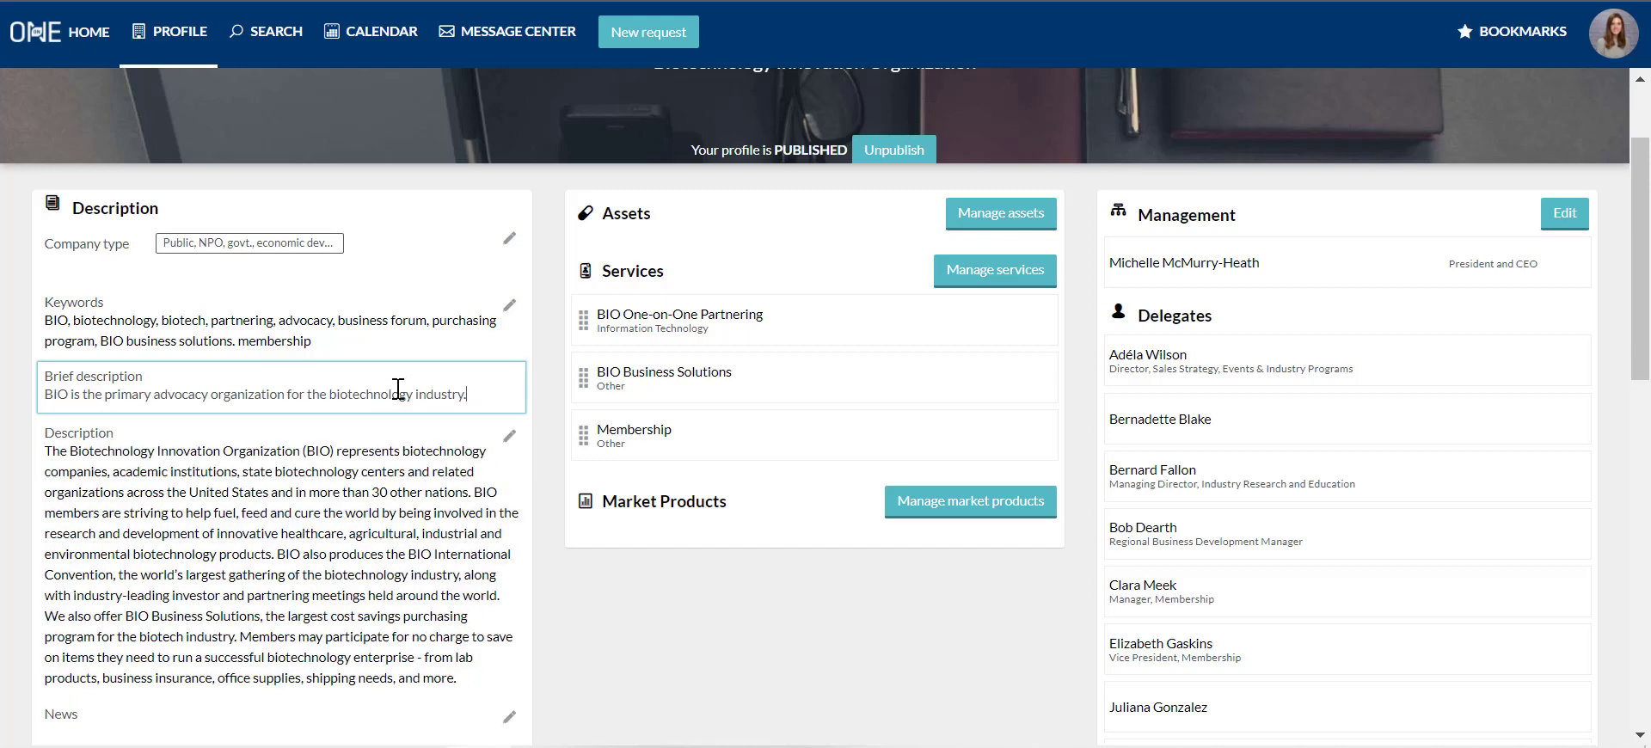
pyautogui.click(619, 623)
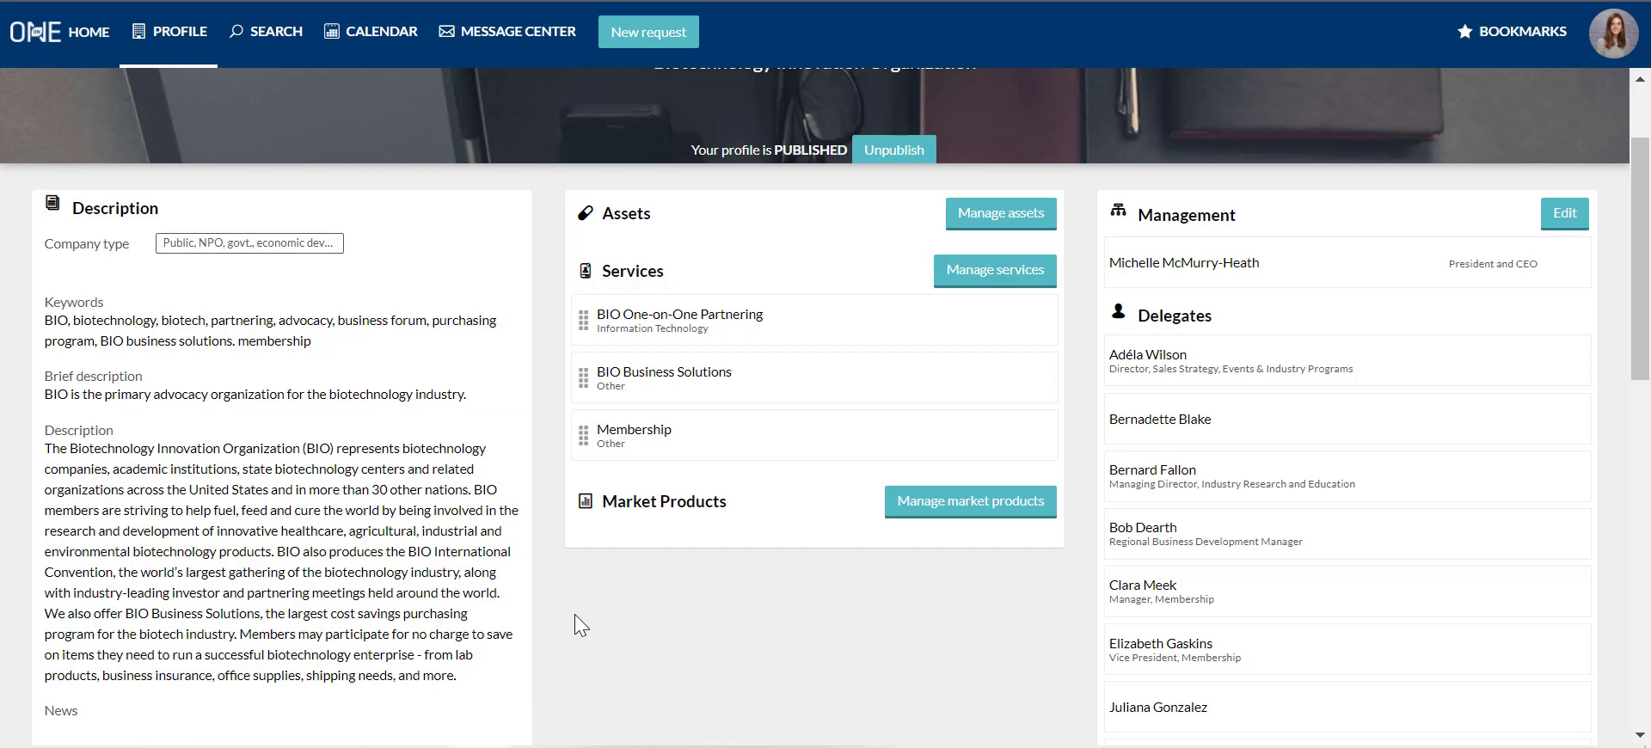
# - Browse the Primary TA choices (Genetic disorder, Genitourinary disease, Growth disorder, Atrophy) without applying
pyautogui.scroll(-3, 575, 614)
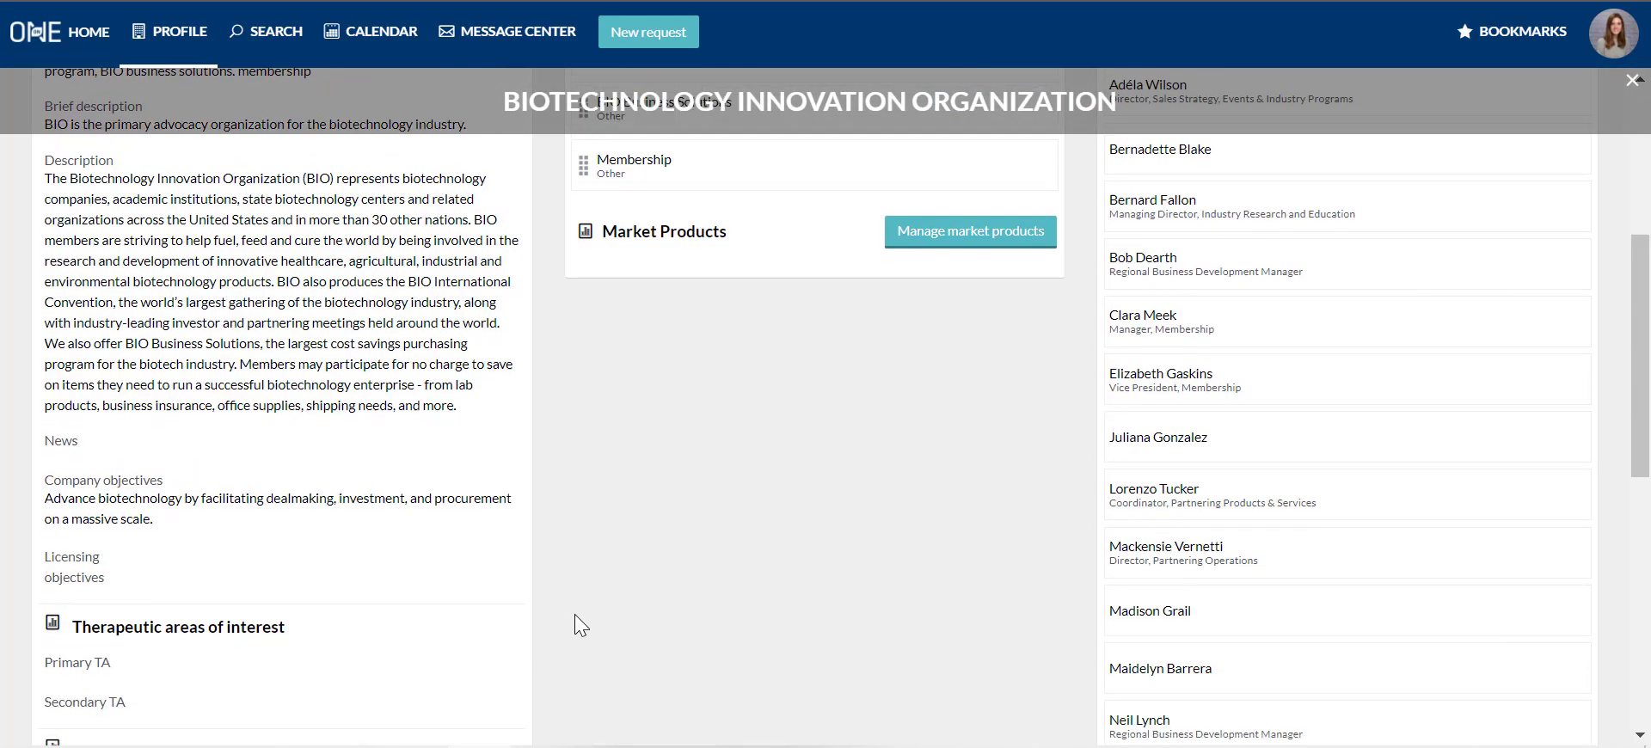
pyautogui.scroll(-3, 575, 626)
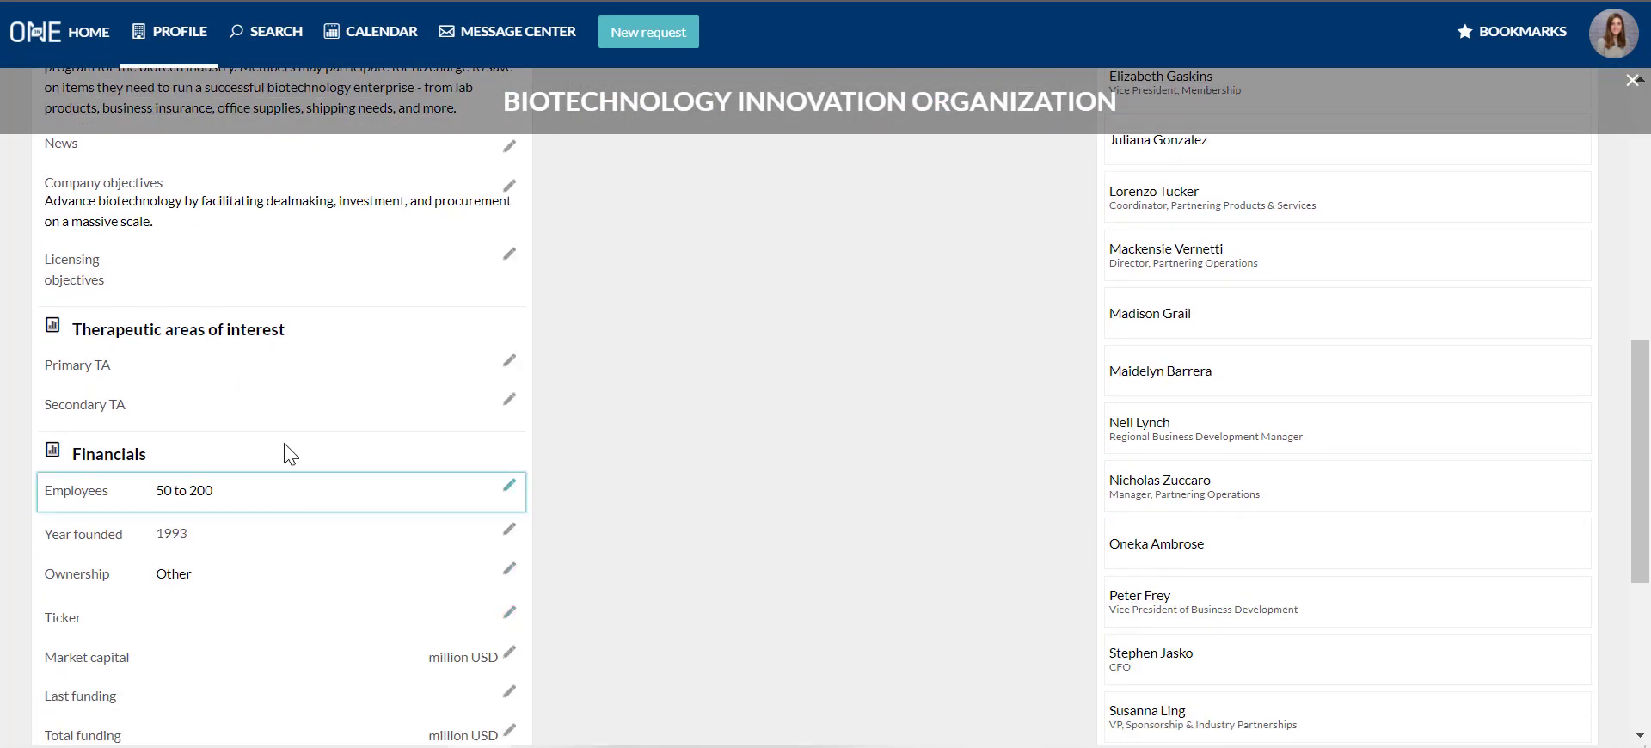
pyautogui.click(260, 374)
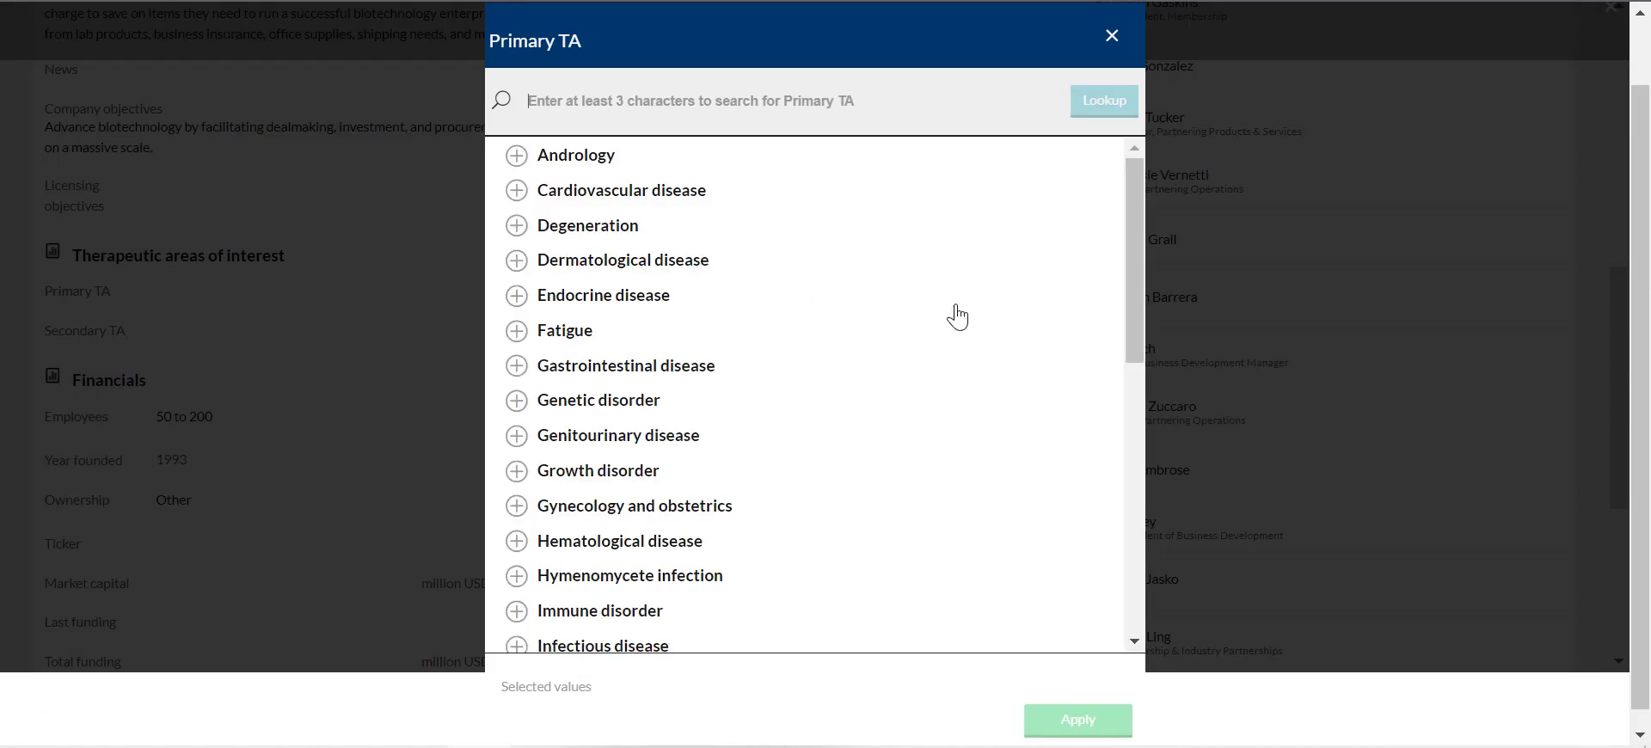
pyautogui.scroll(-2, 1133, 283)
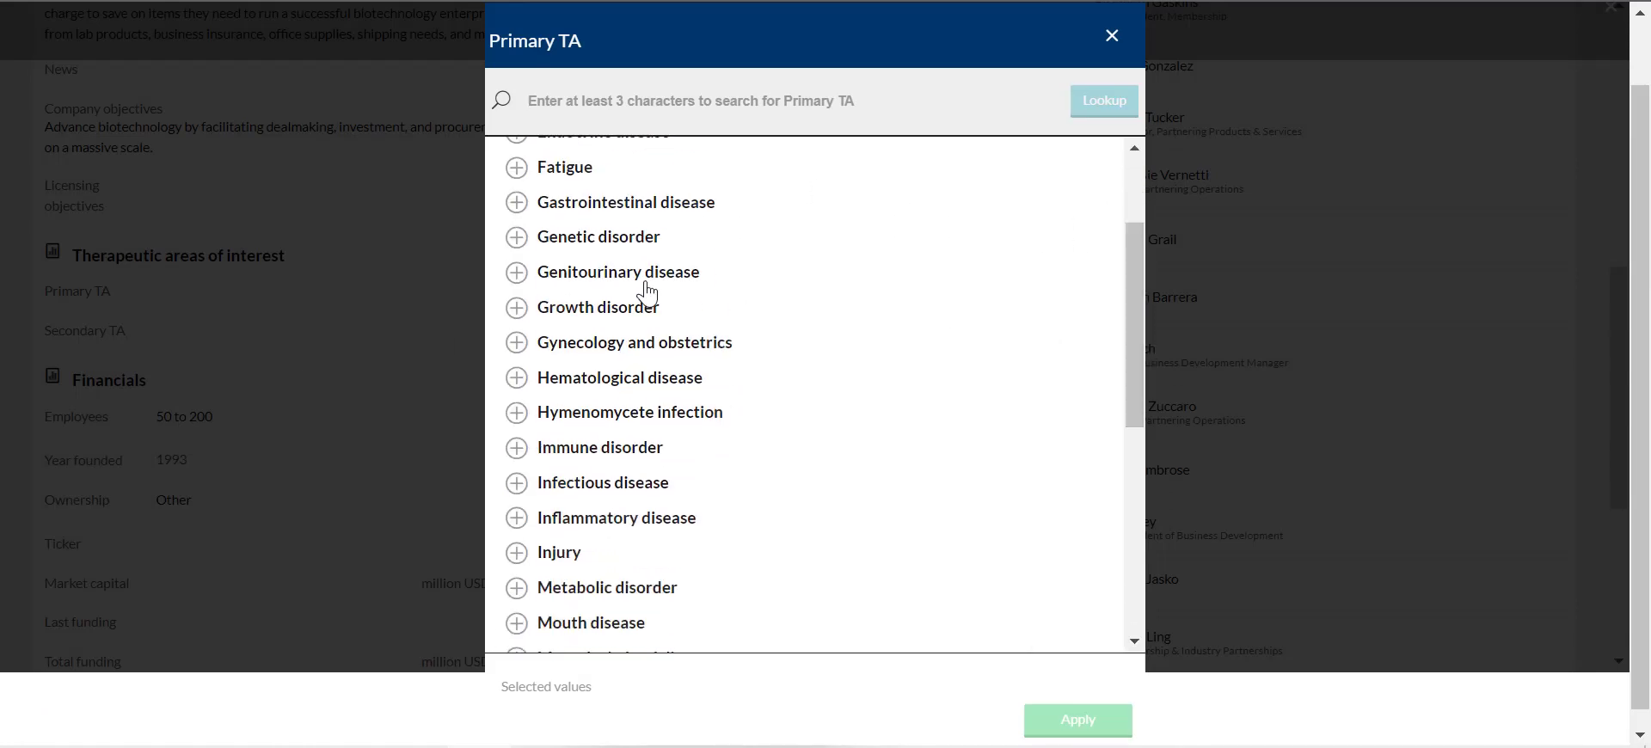
pyautogui.click(554, 243)
pyautogui.click(569, 277)
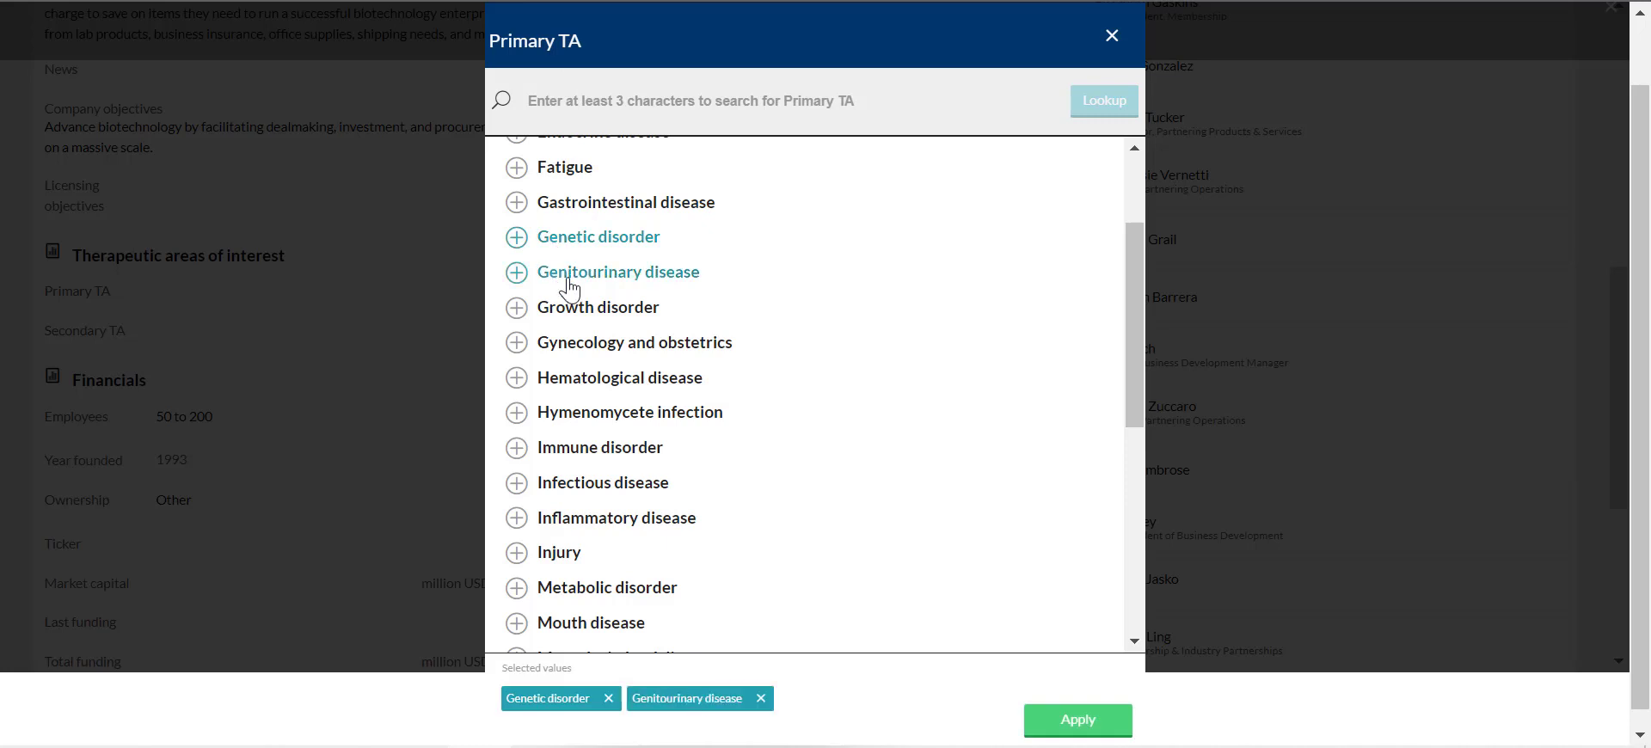
pyautogui.click(519, 314)
pyautogui.click(541, 378)
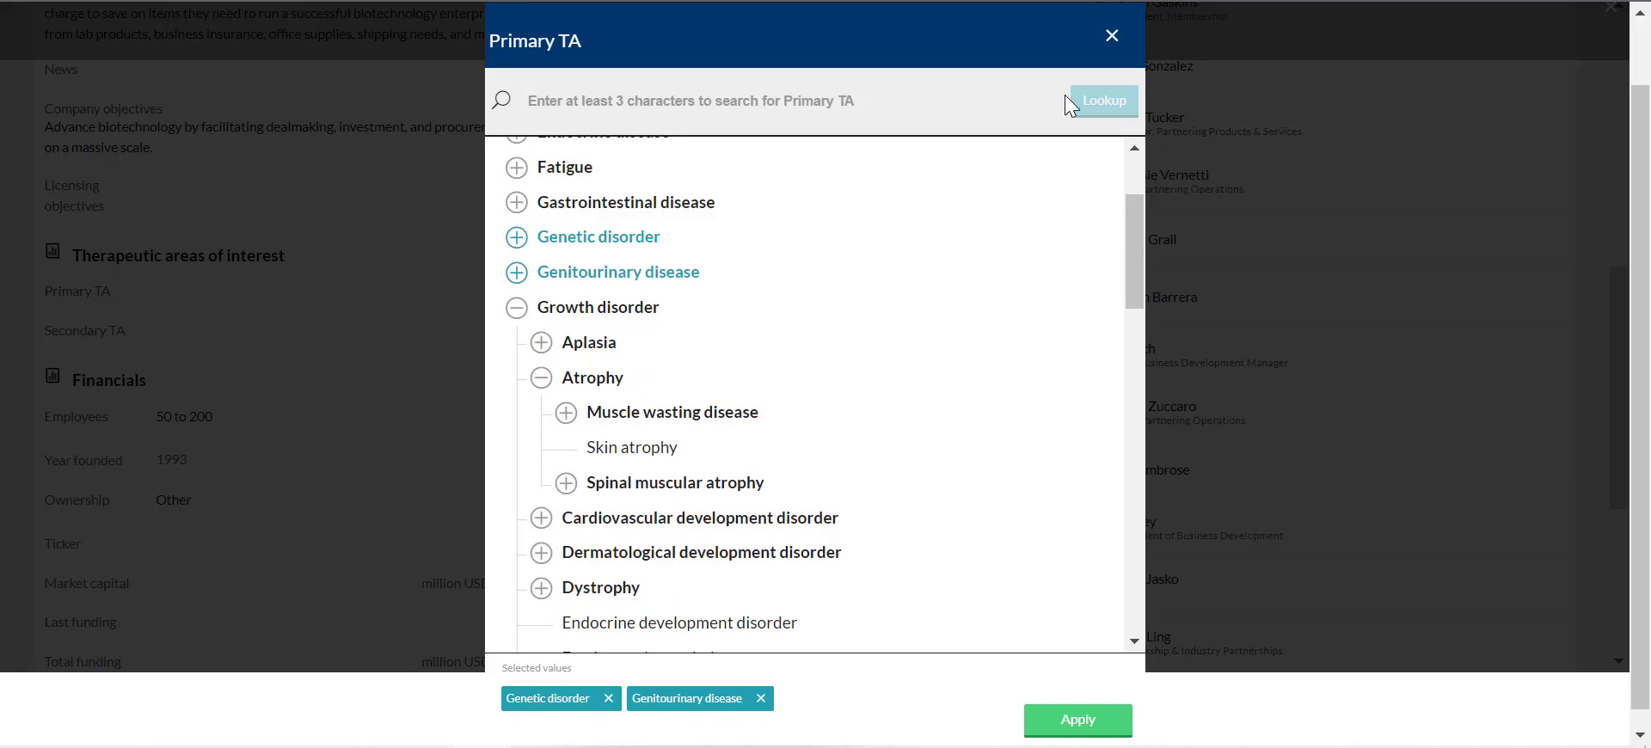
pyautogui.click(1108, 44)
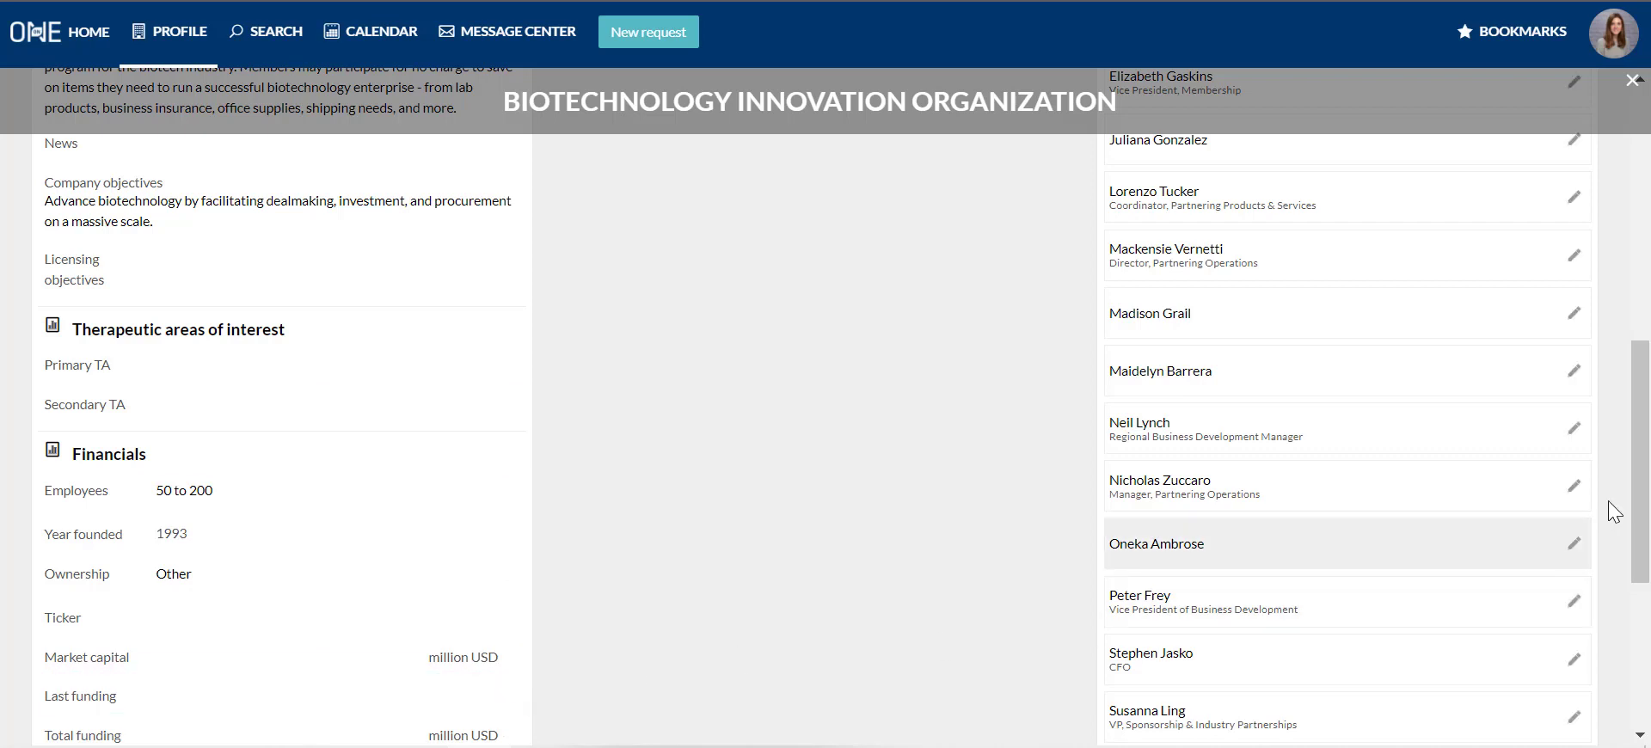
# - Review the listed services, including the BIO One-on-One Partnering service details
pyautogui.moveTo(1647, 494); pyautogui.dragTo(1647, 635)
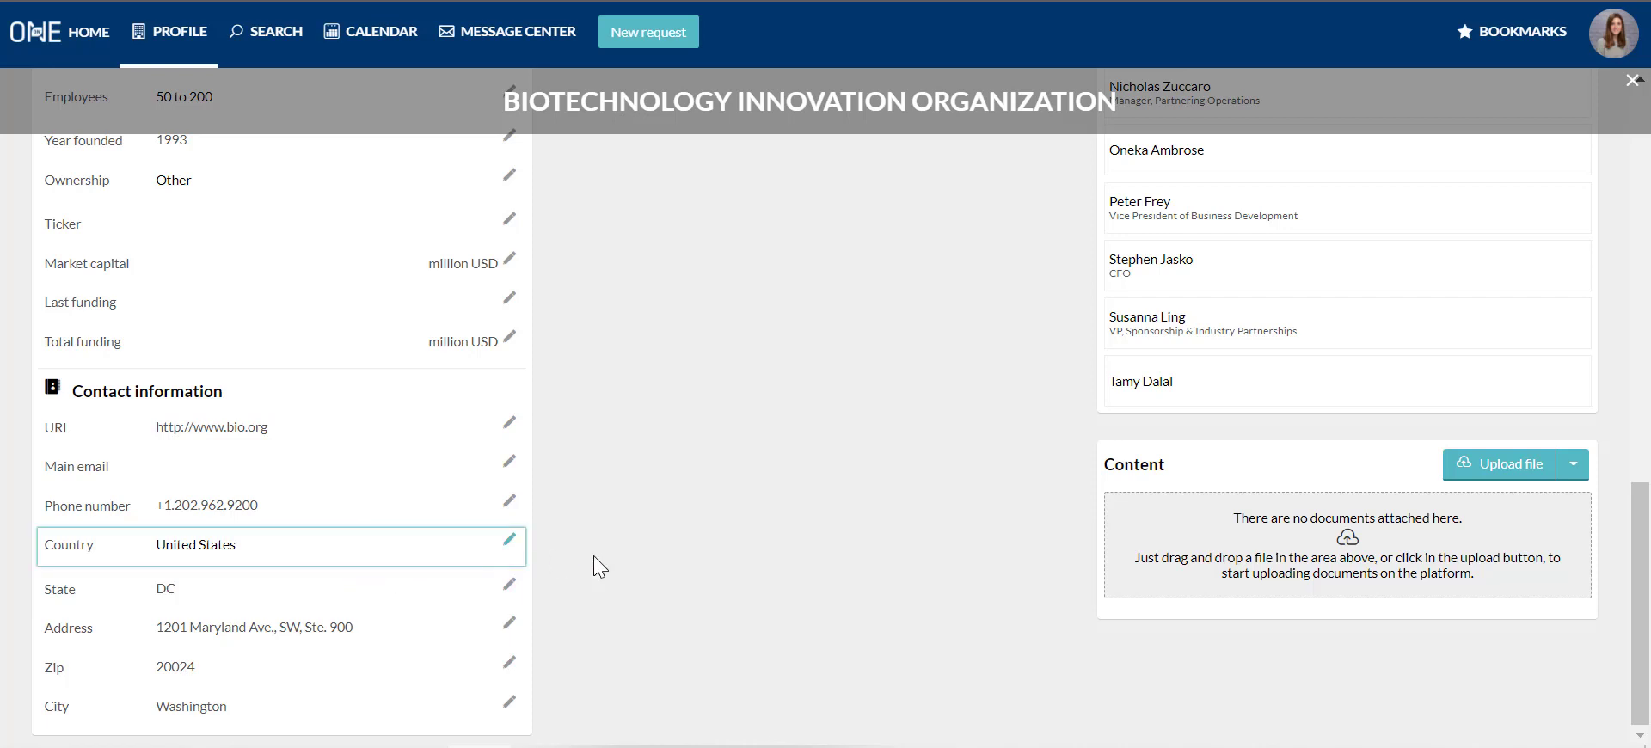
pyautogui.moveTo(1640, 602); pyautogui.dragTo(1649, 231)
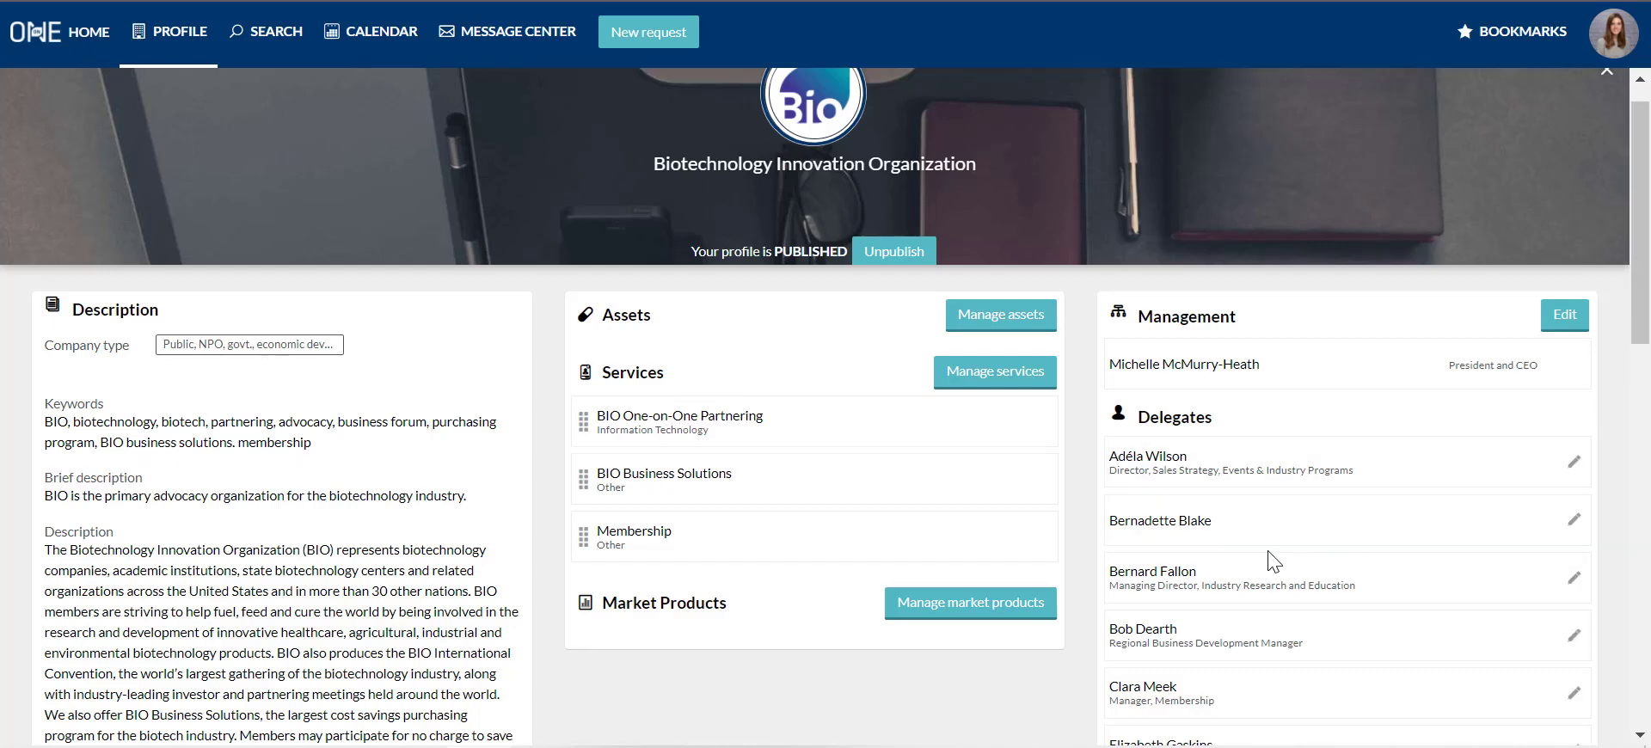
pyautogui.click(1015, 371)
pyautogui.click(913, 439)
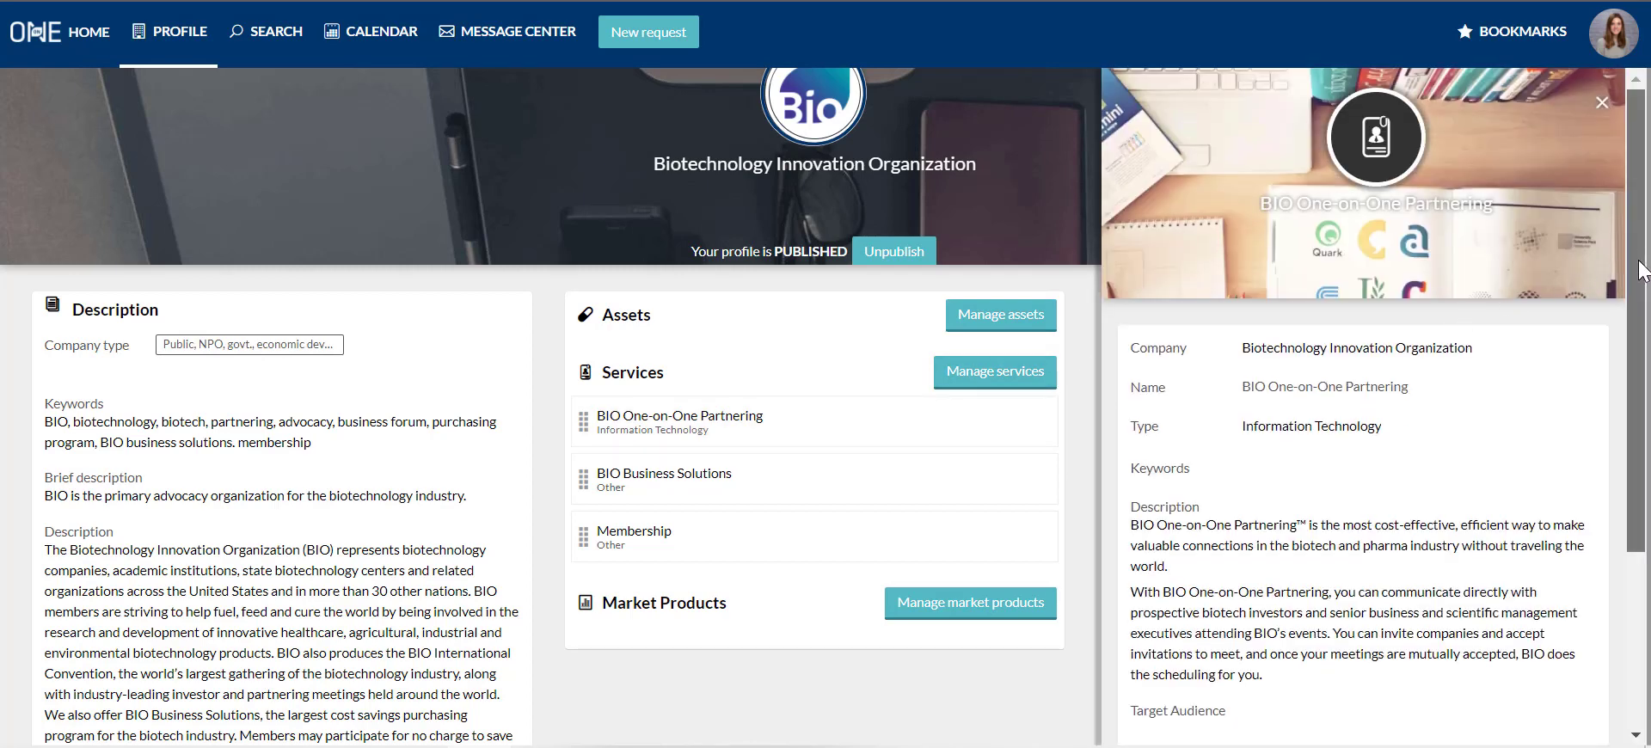
pyautogui.scroll(-3, 1643, 452)
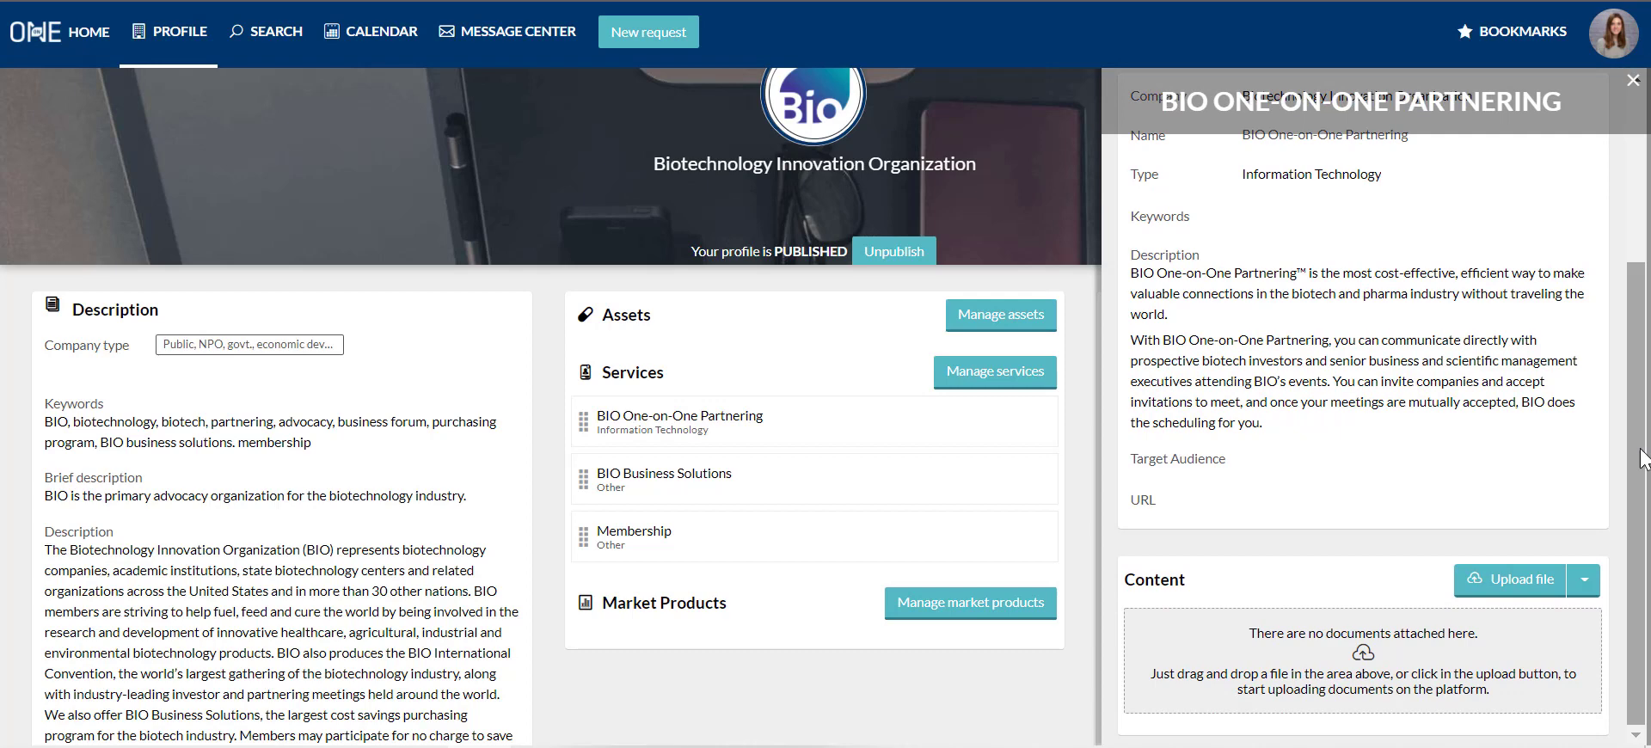
pyautogui.click(1632, 82)
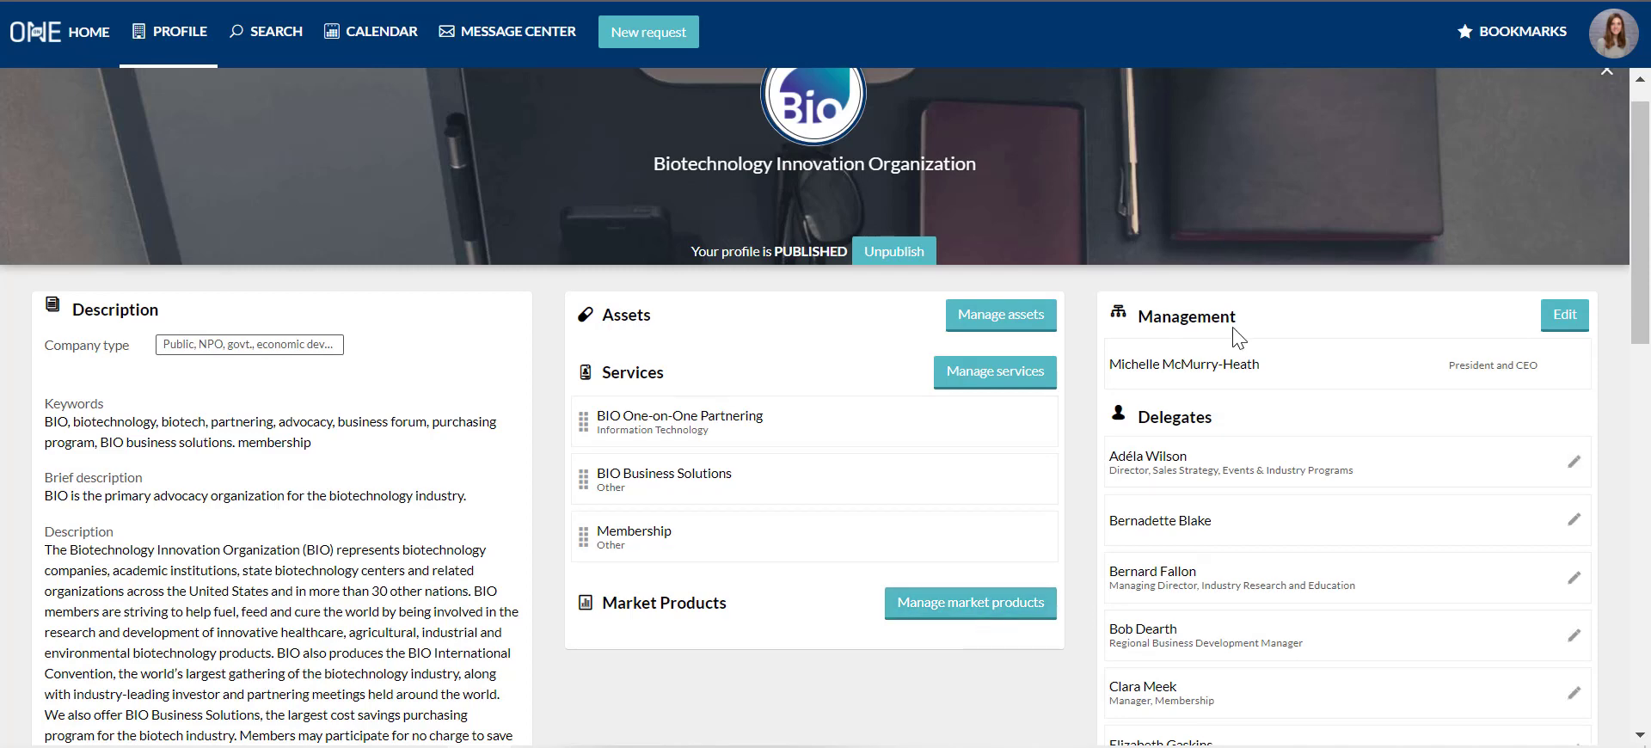
# - Add then remove an empty manager row, saving Management with only President and CEO
pyautogui.click(1567, 325)
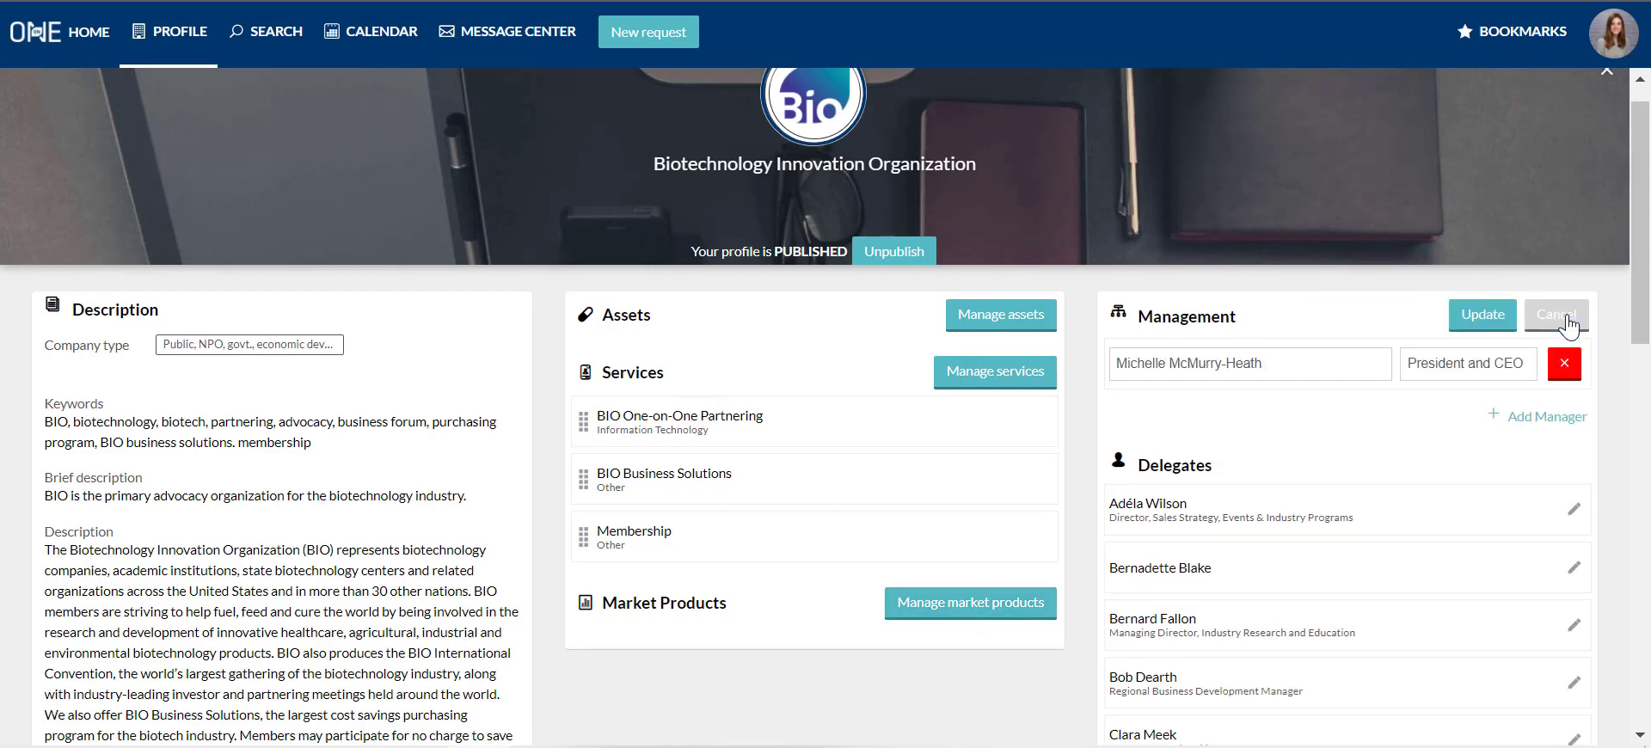
pyautogui.click(1535, 423)
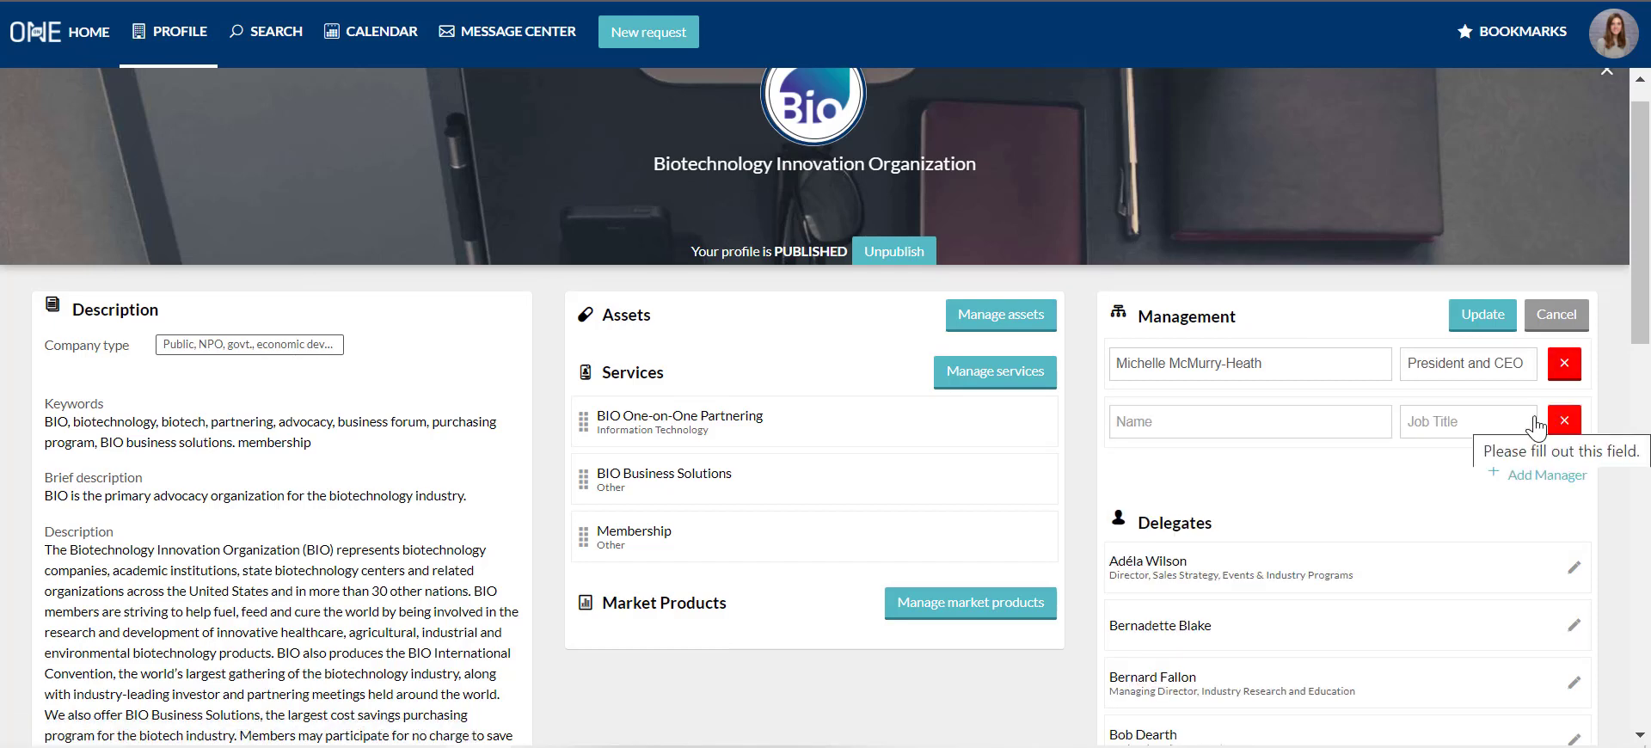
pyautogui.click(1565, 423)
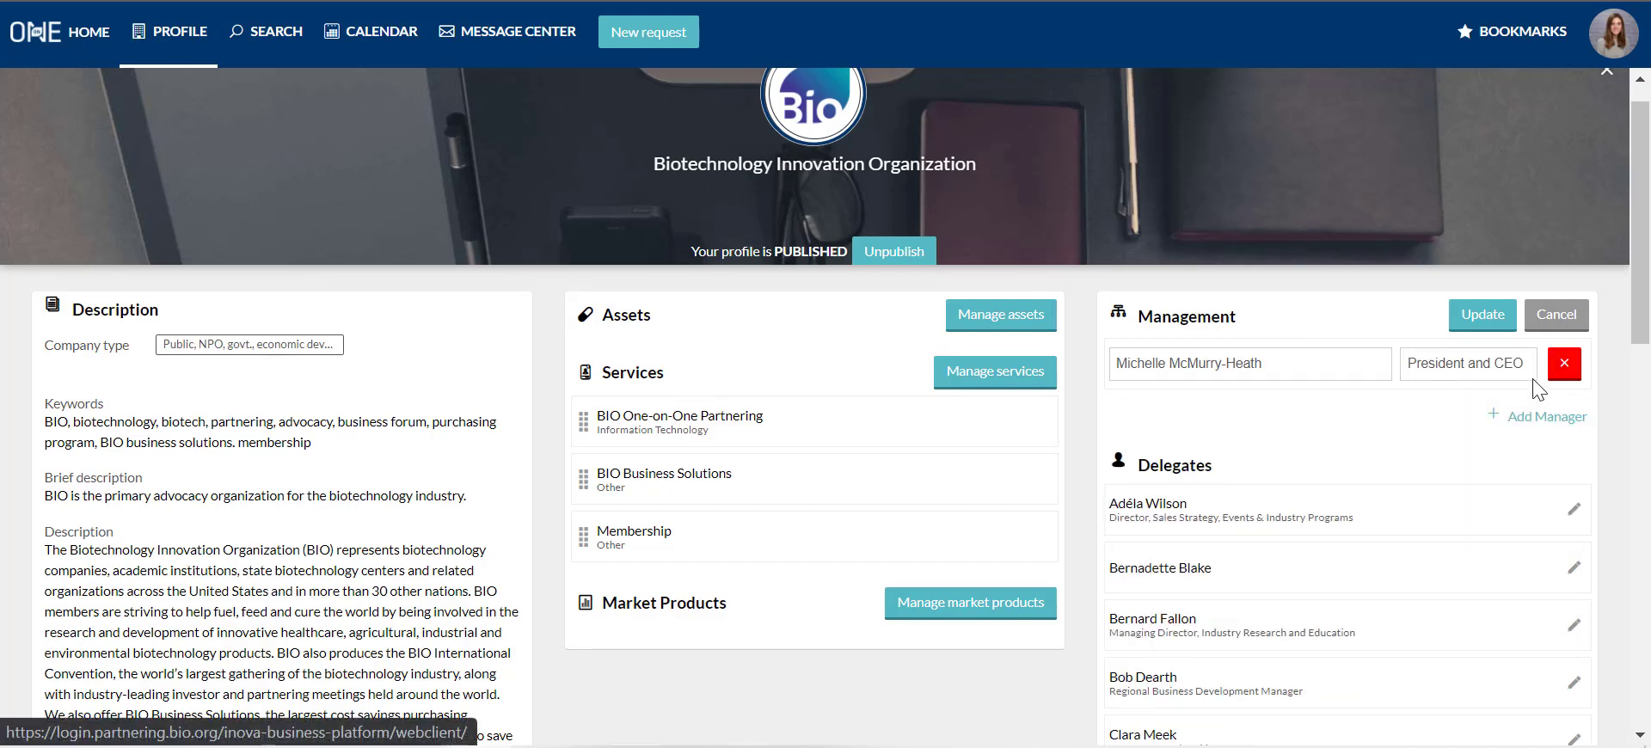
pyautogui.click(1488, 325)
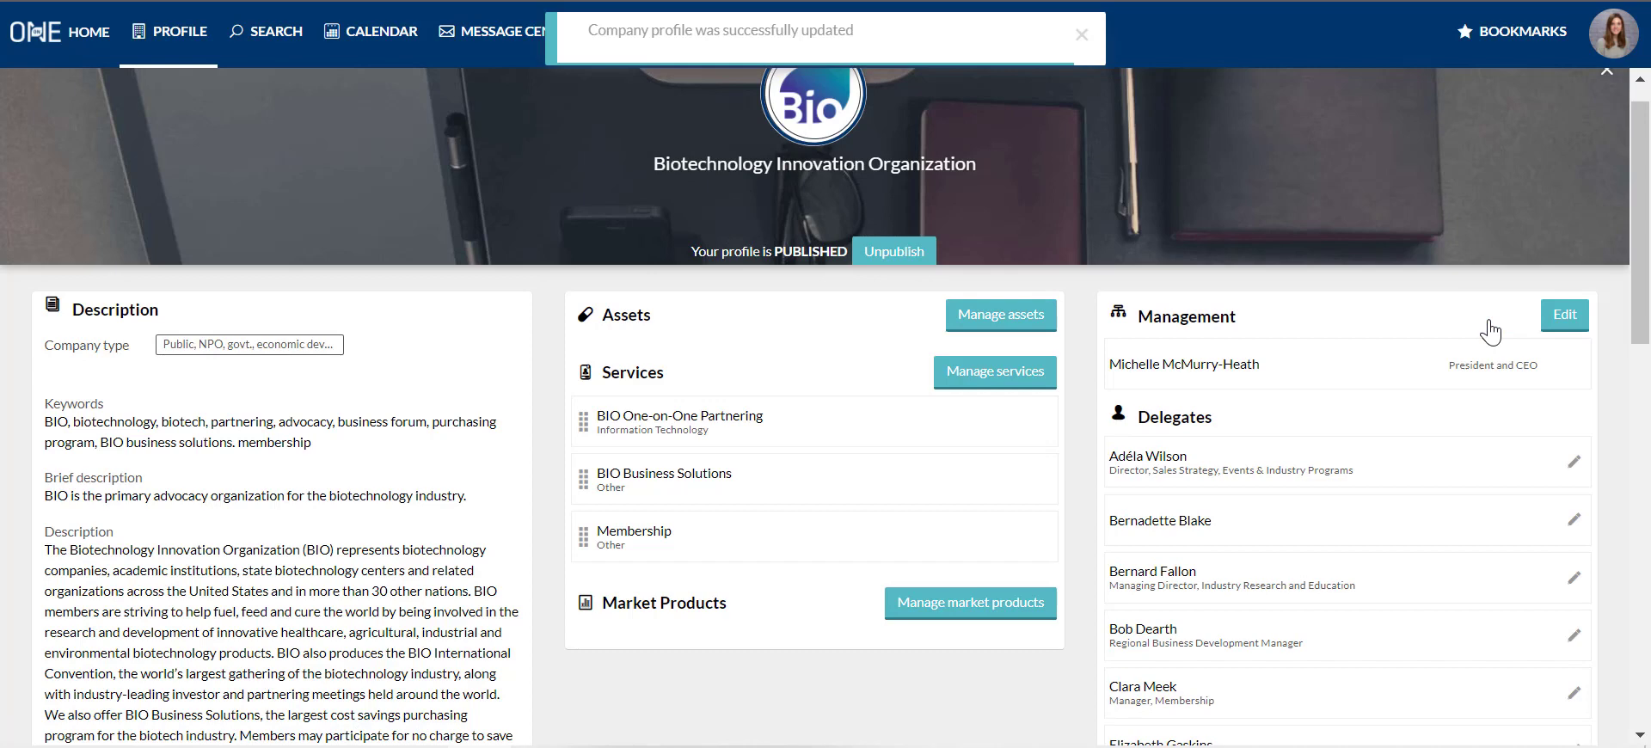
pyautogui.moveTo(1649, 298); pyautogui.dragTo(1648, 438)
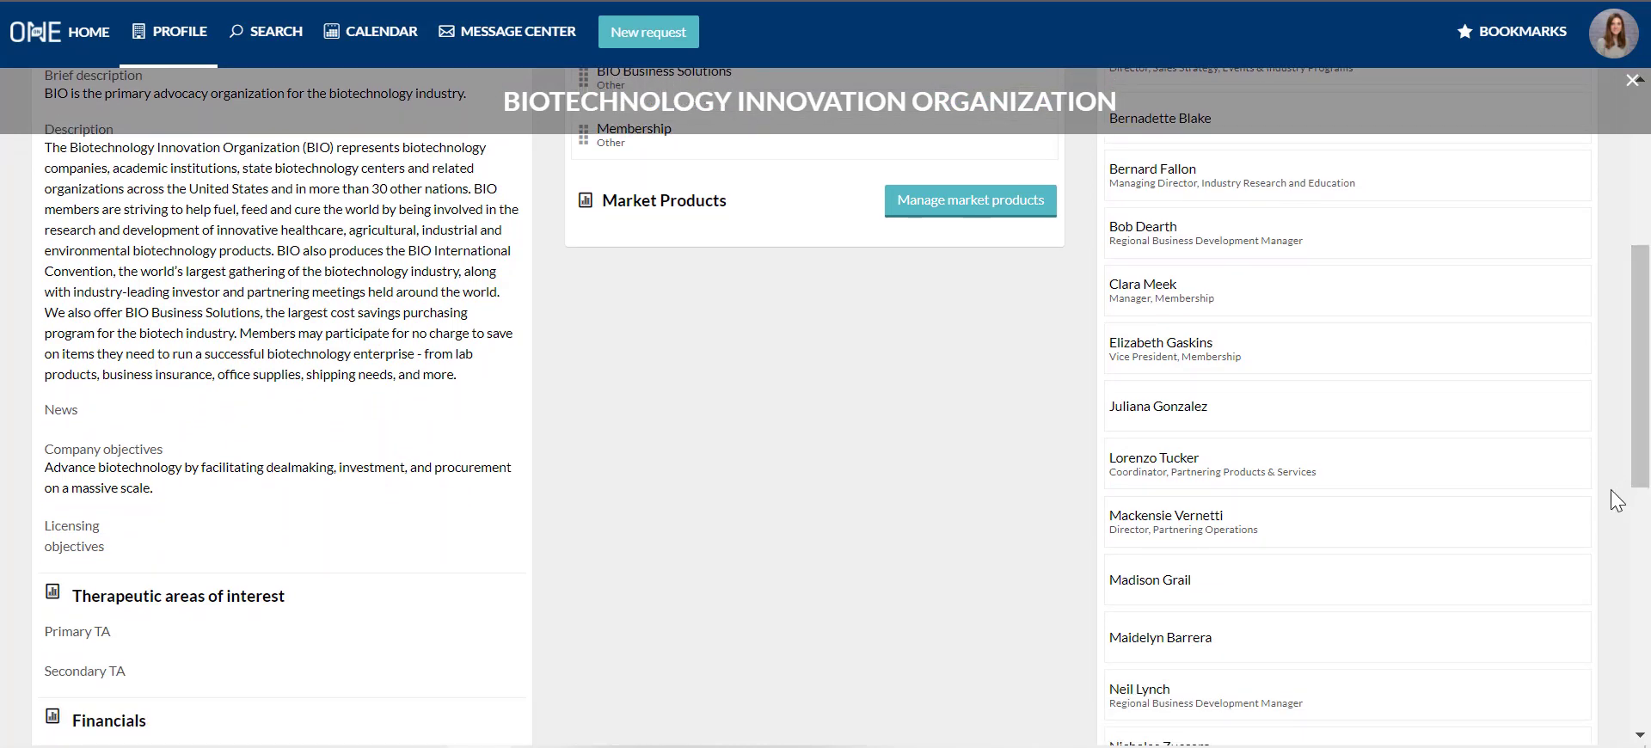
pyautogui.click(1393, 537)
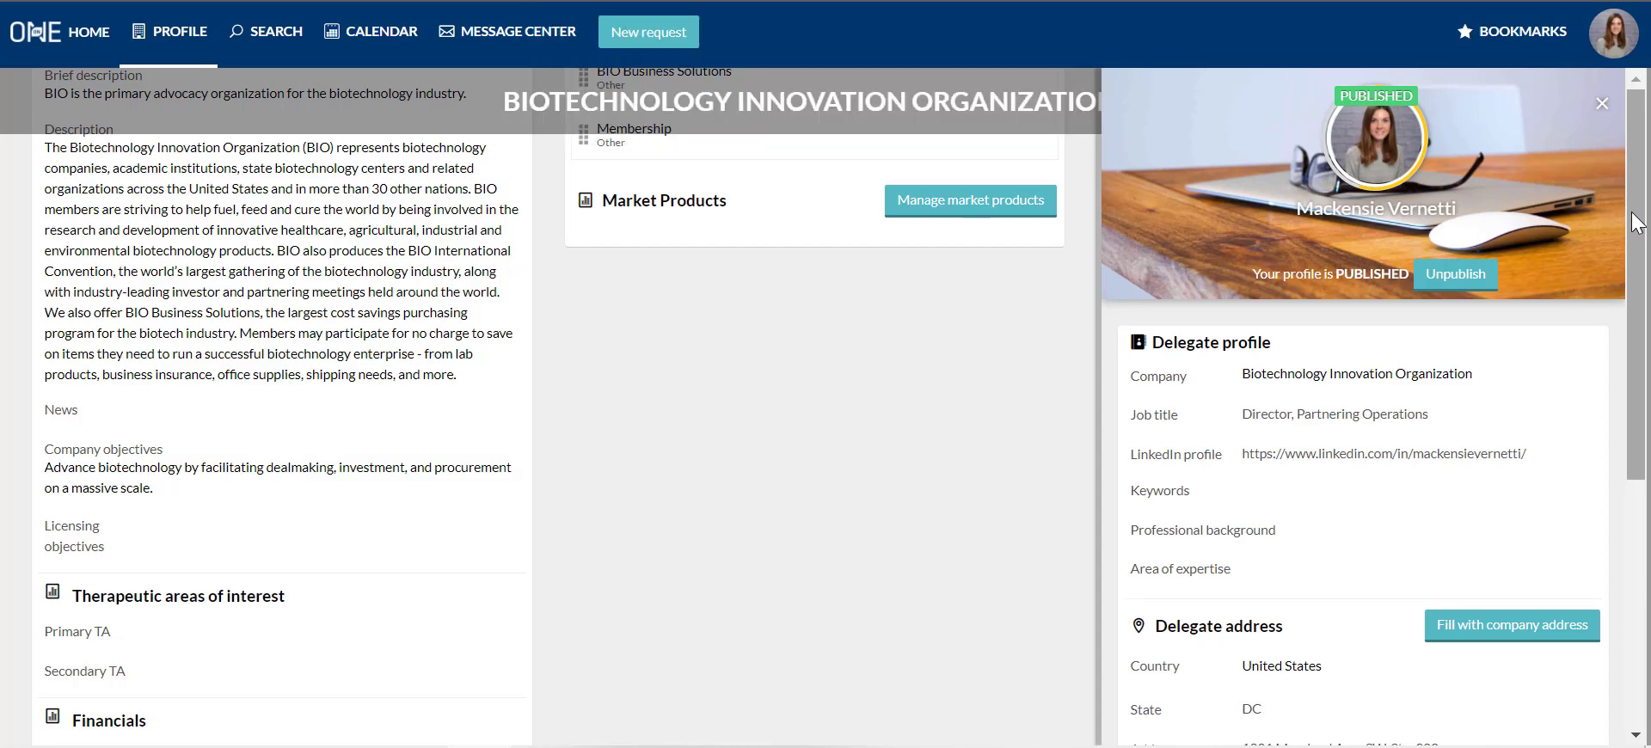
pyautogui.click(1378, 158)
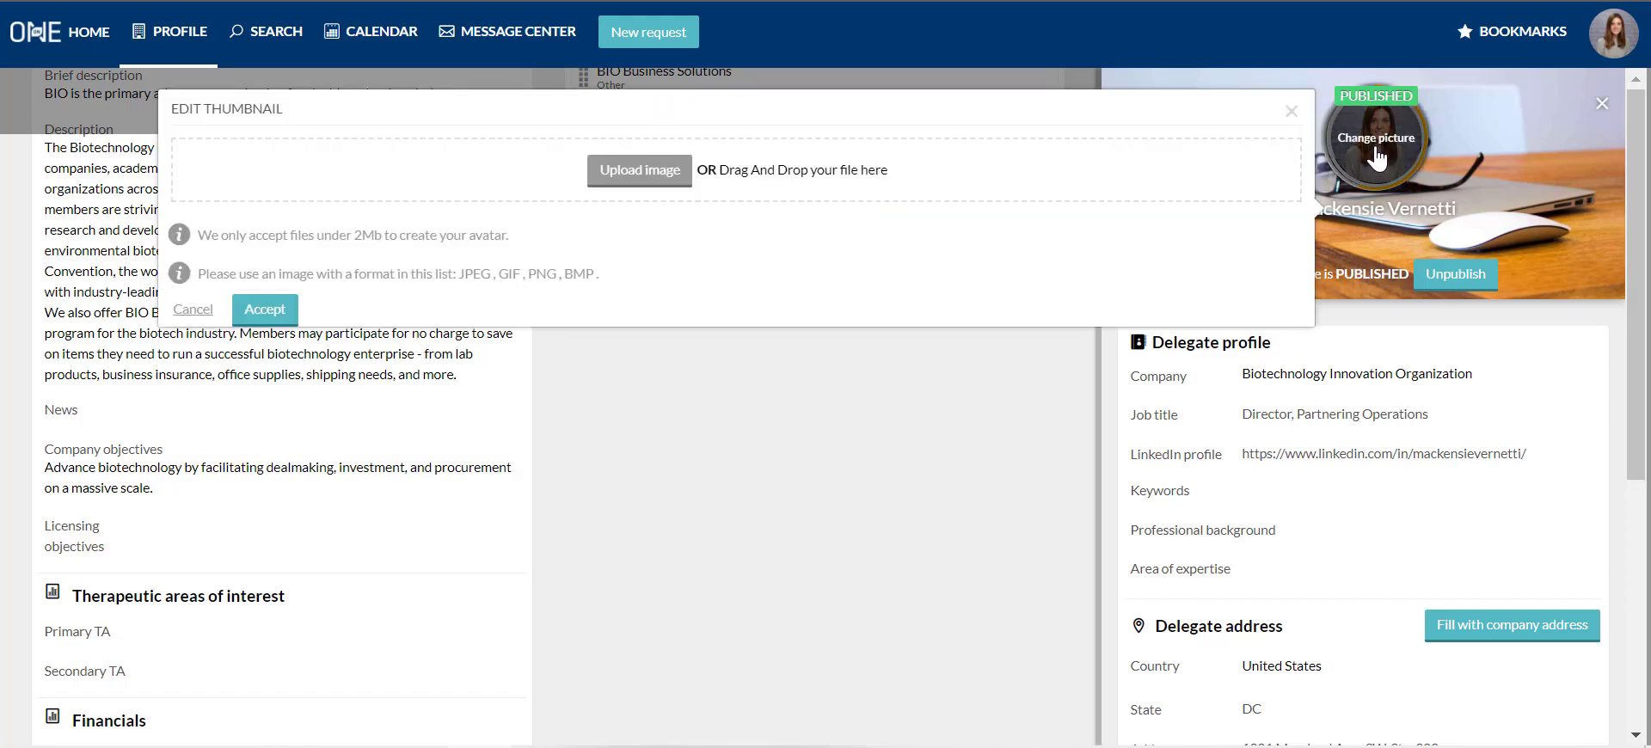
pyautogui.click(194, 310)
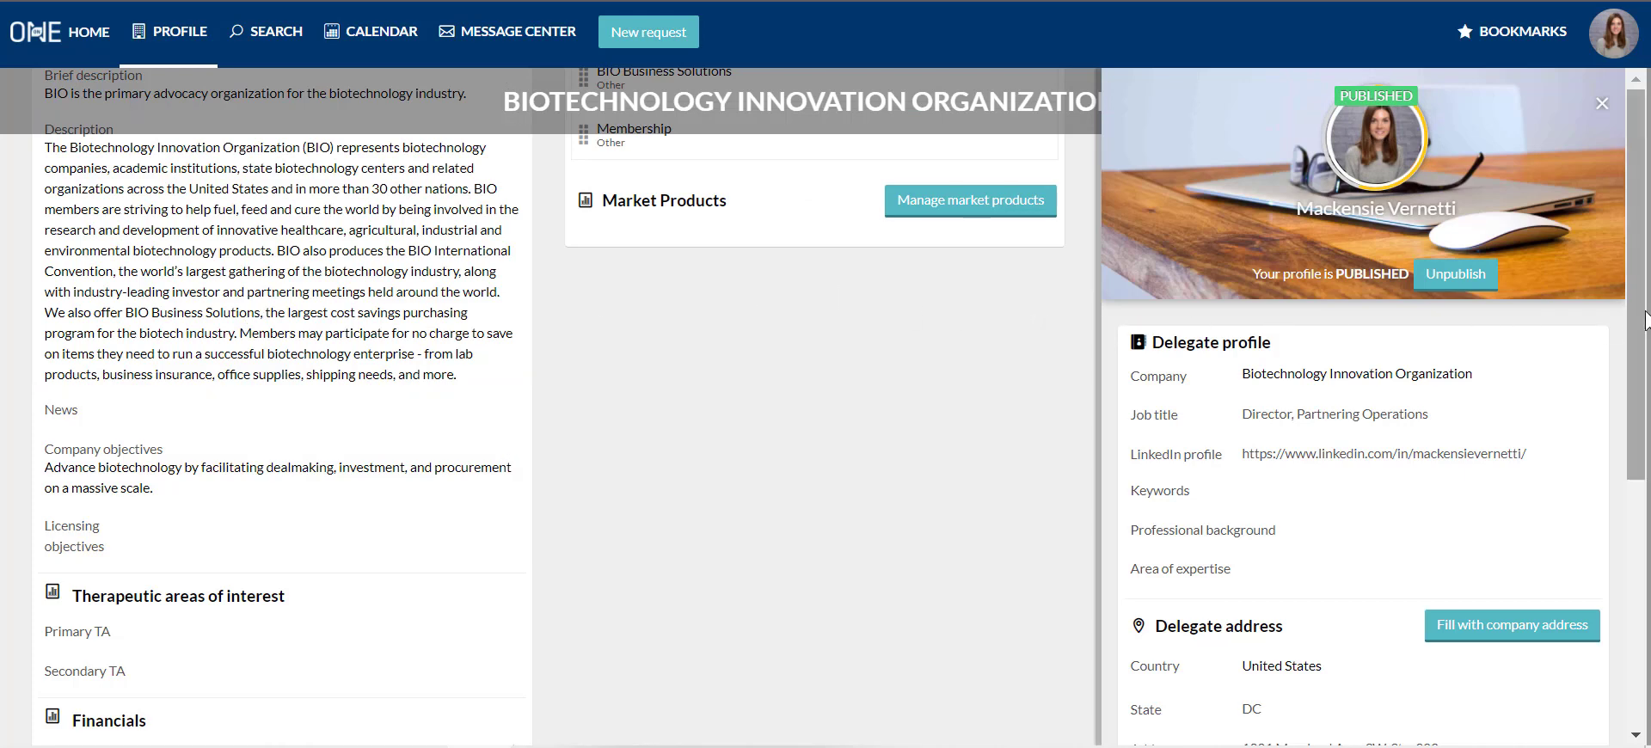
pyautogui.moveTo(1645, 320); pyautogui.dragTo(1645, 572)
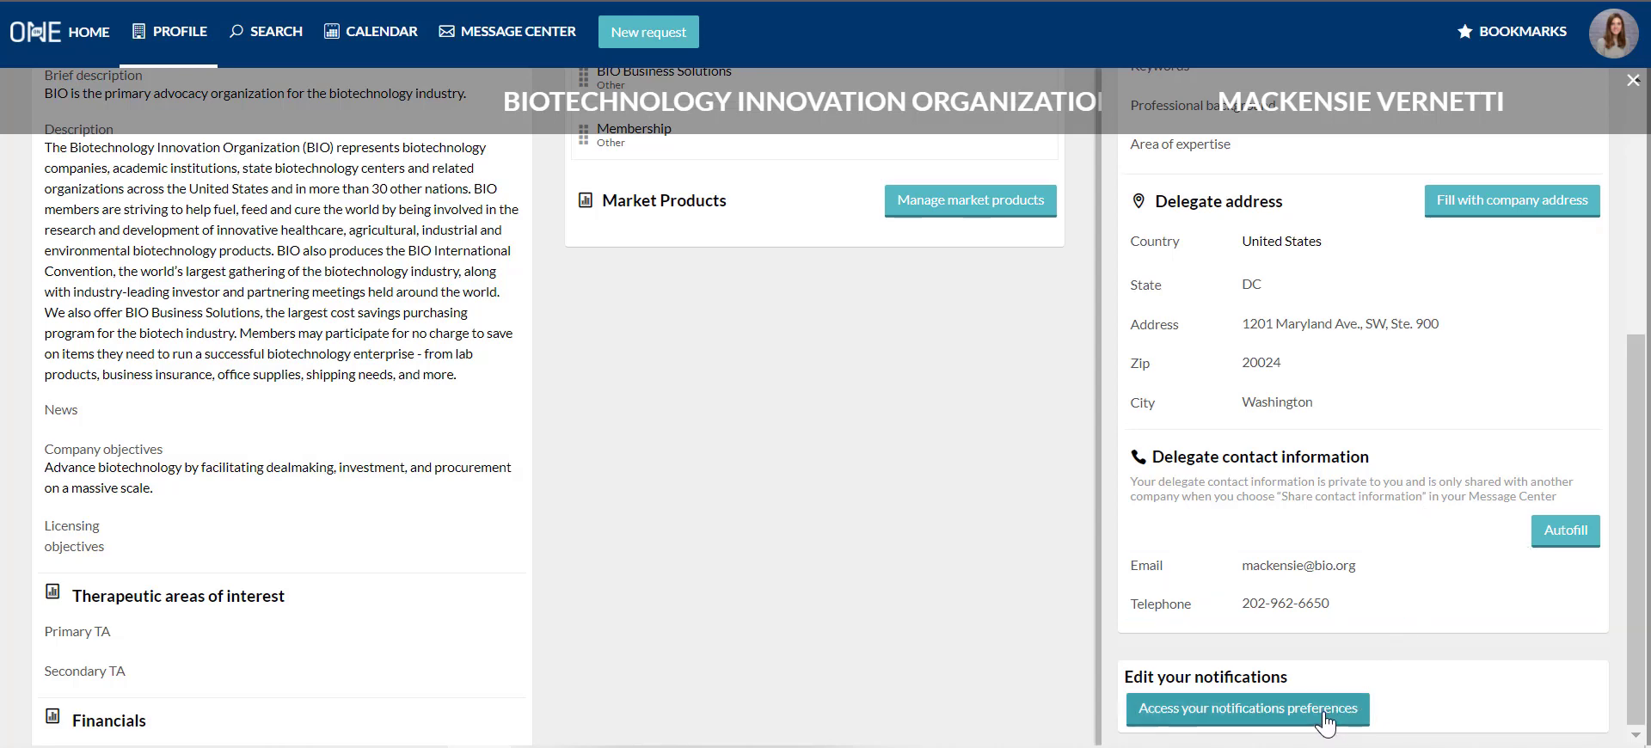
pyautogui.click(1632, 83)
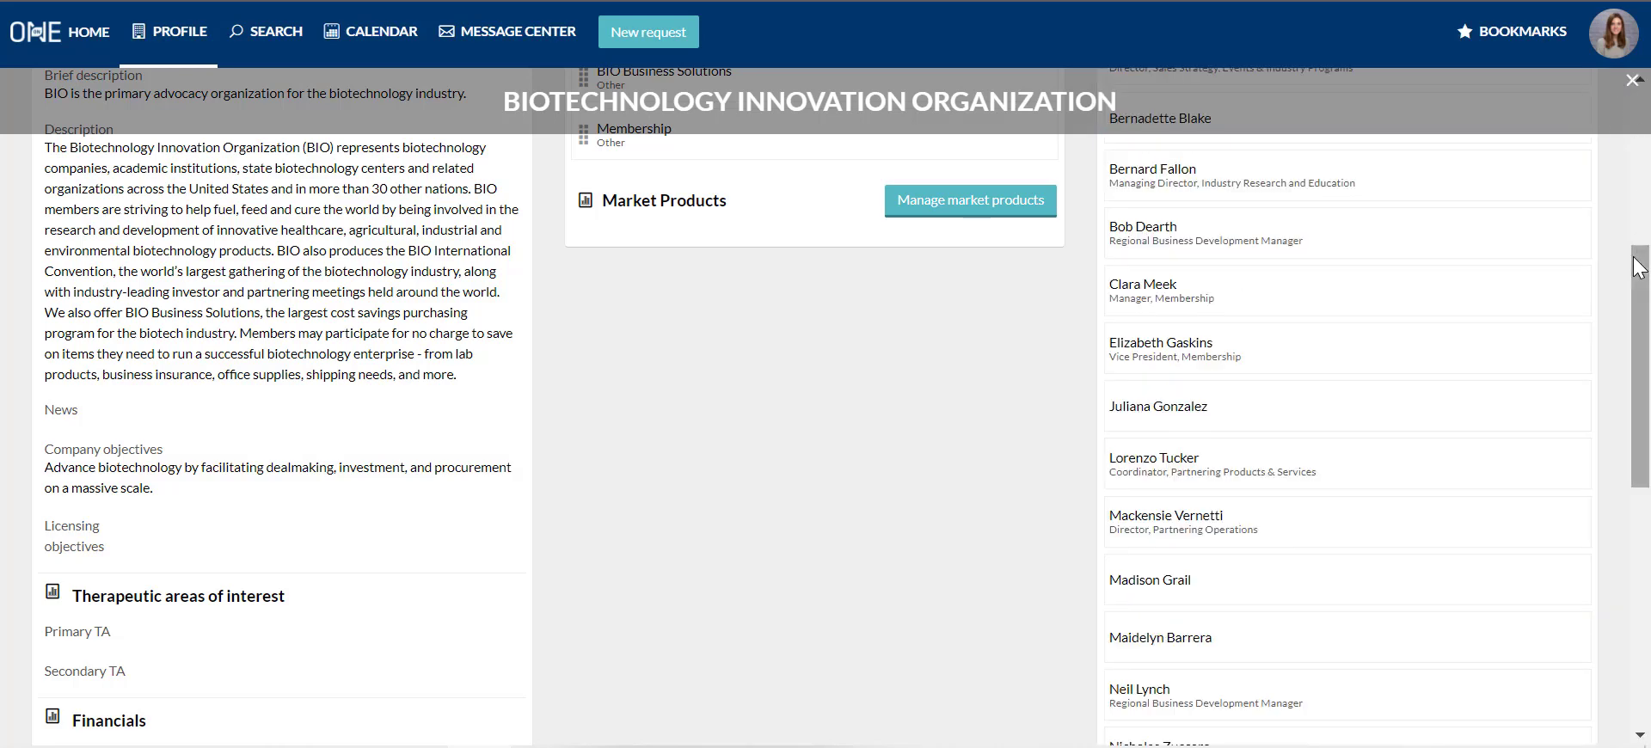
pyautogui.moveTo(1640, 275); pyautogui.dragTo(1640, 513)
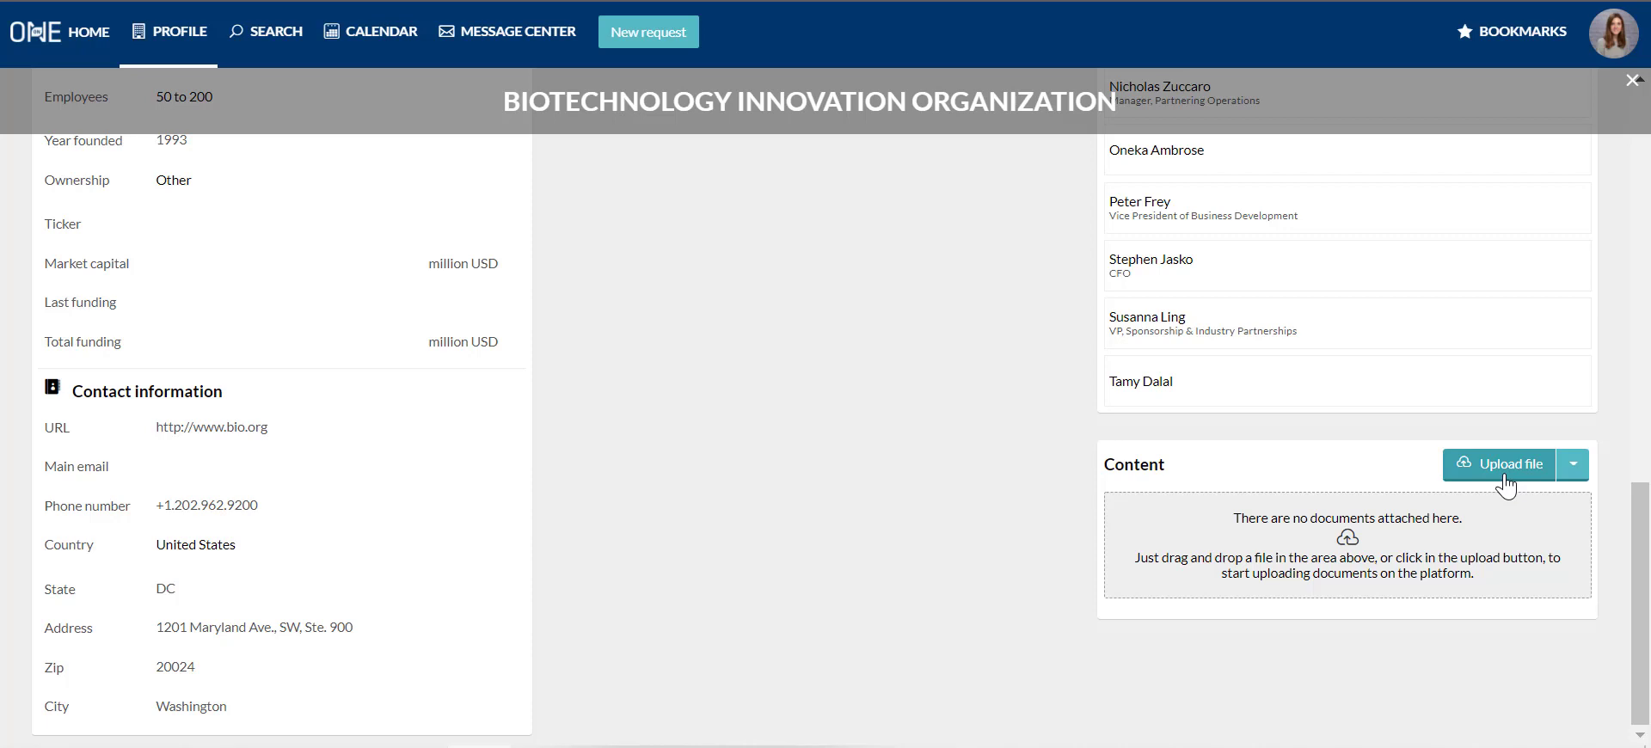
pyautogui.click(1576, 469)
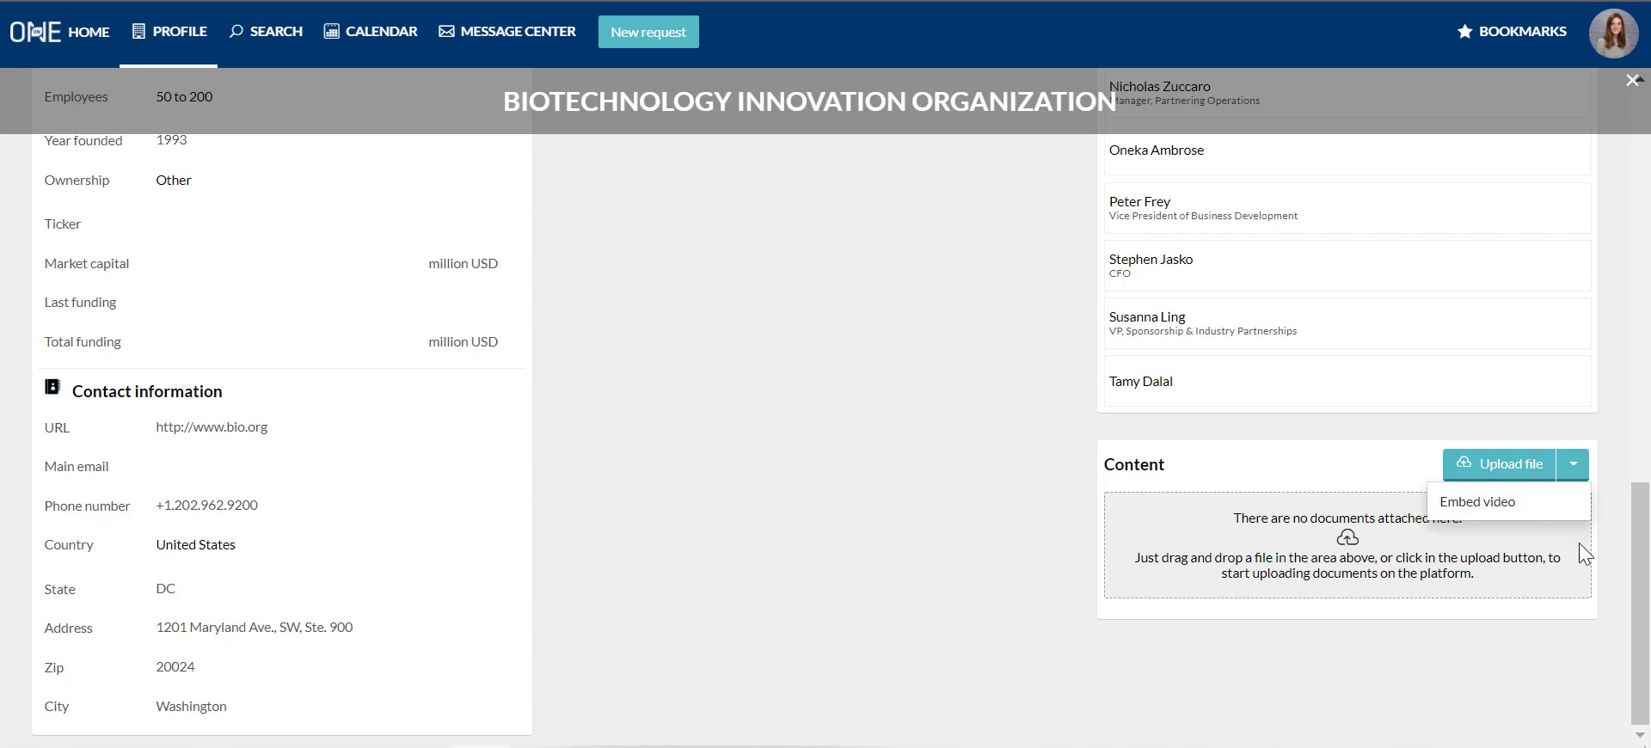
pyautogui.click(1586, 658)
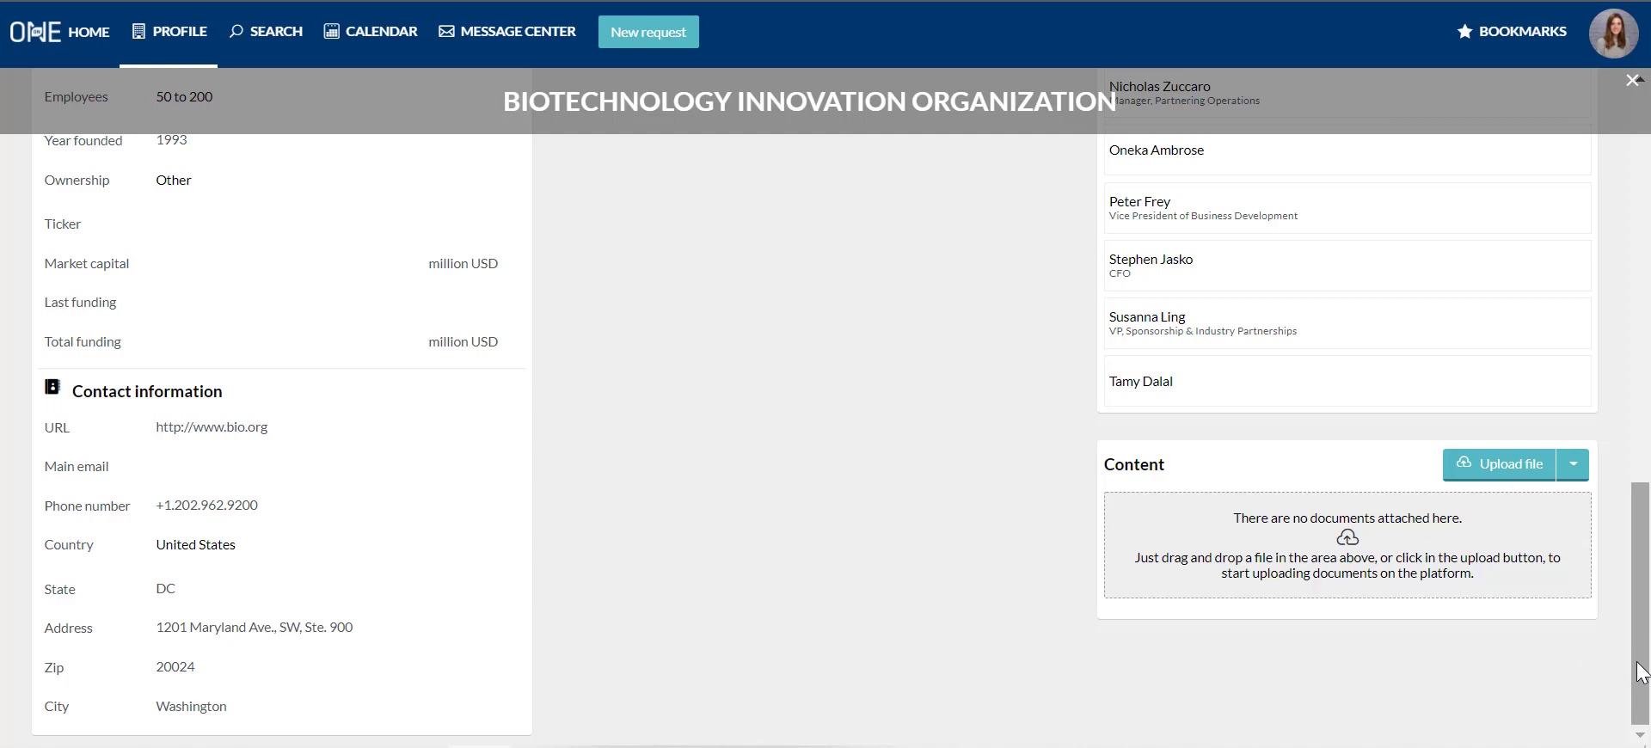
pyautogui.moveTo(1641, 671); pyautogui.dragTo(1646, 245)
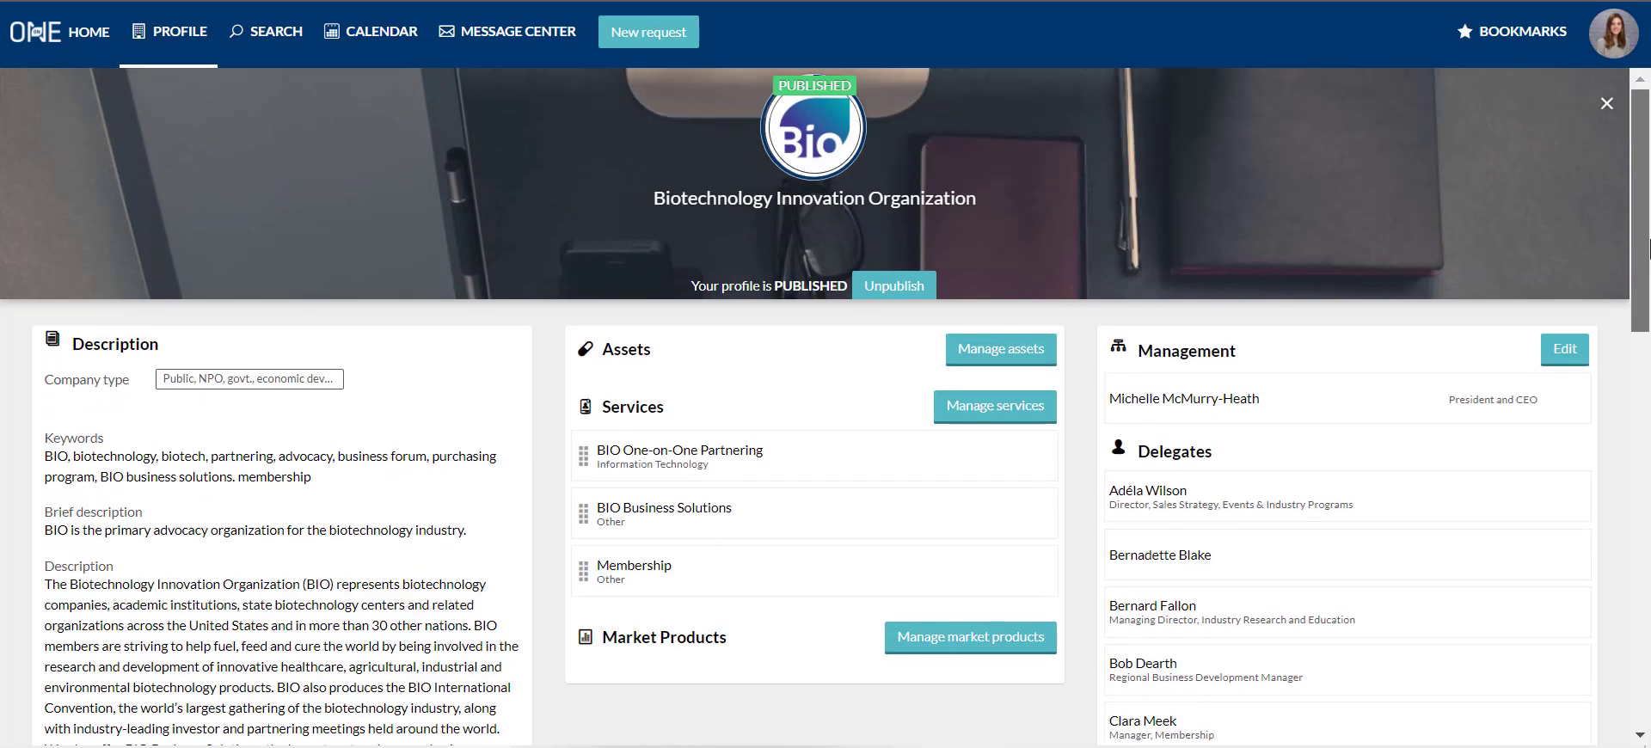